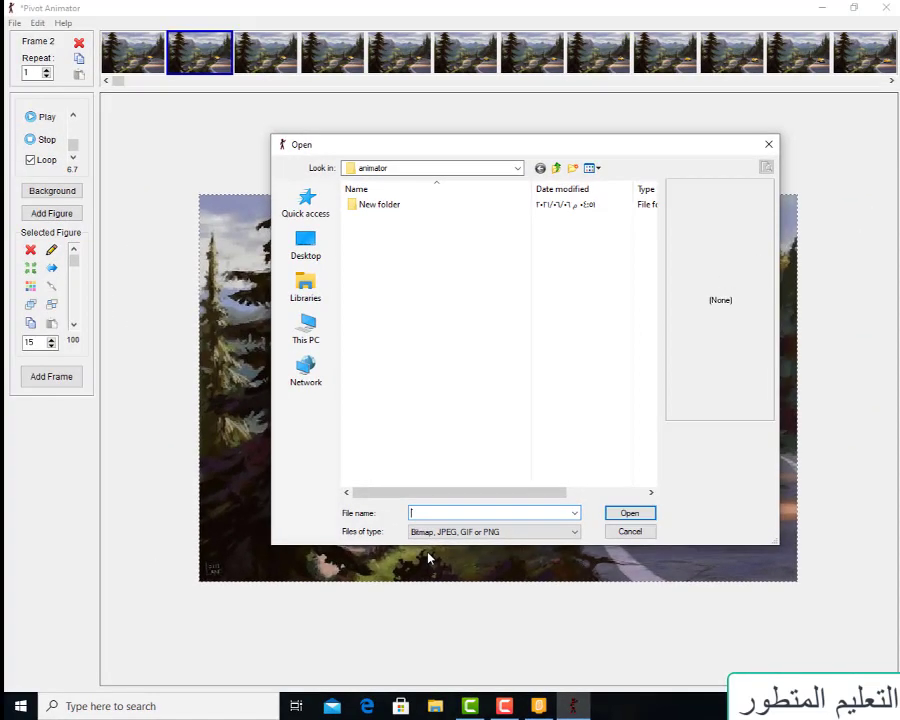
# Step: Close the file selection dialog and view the animation options without changing them
pyautogui.click(768, 144)
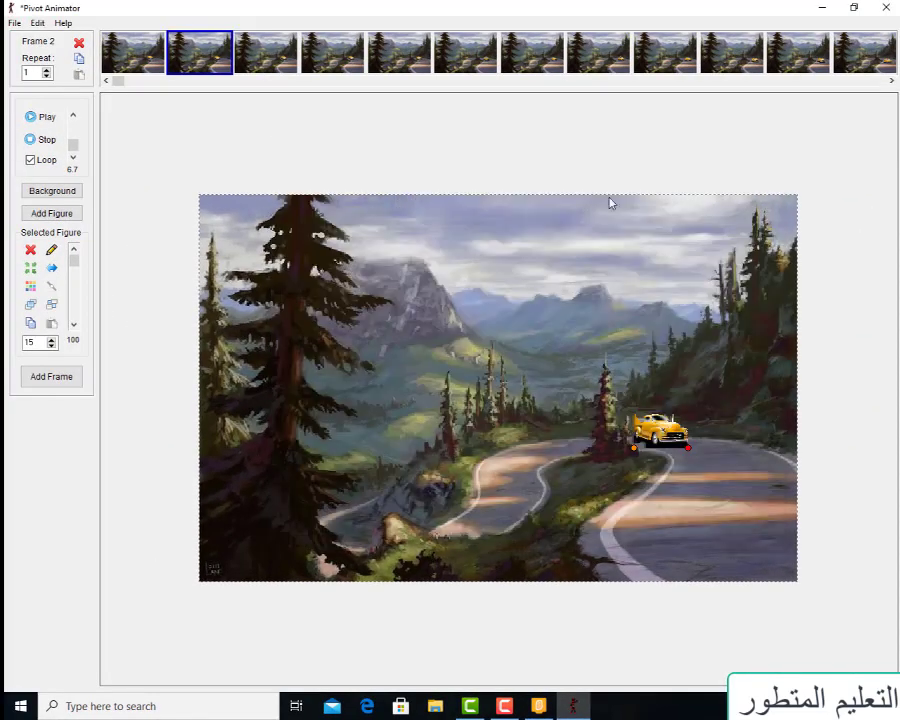
pyautogui.click(37, 22)
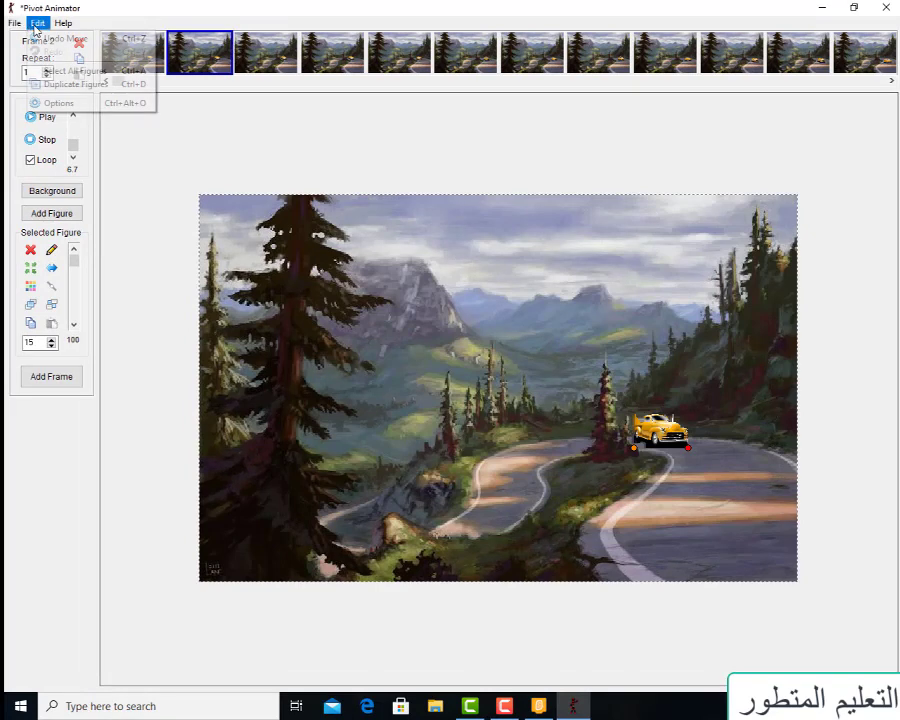
pyautogui.click(57, 102)
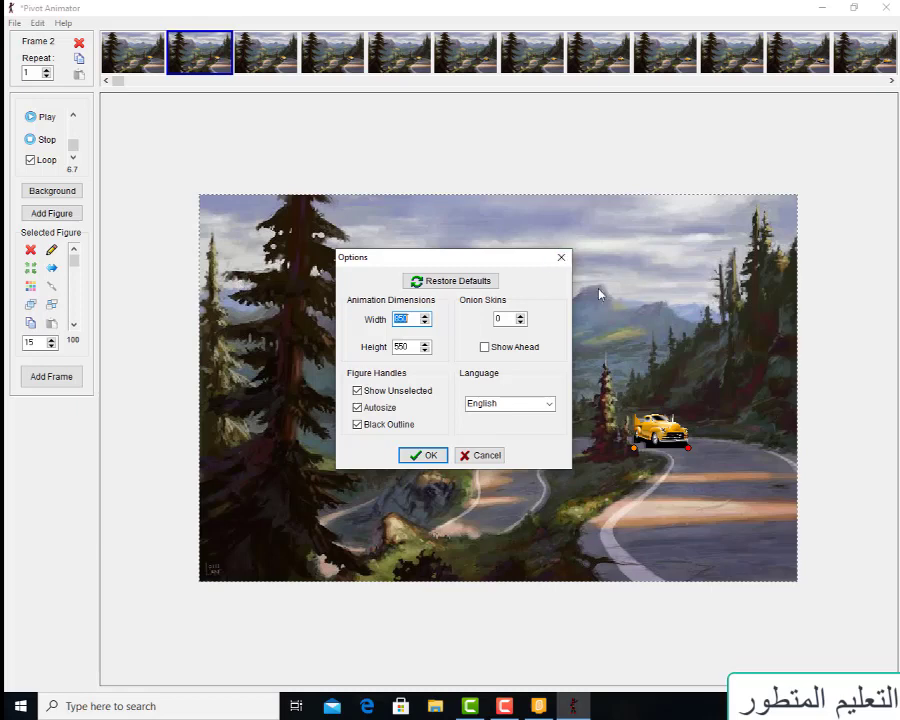
pyautogui.click(561, 257)
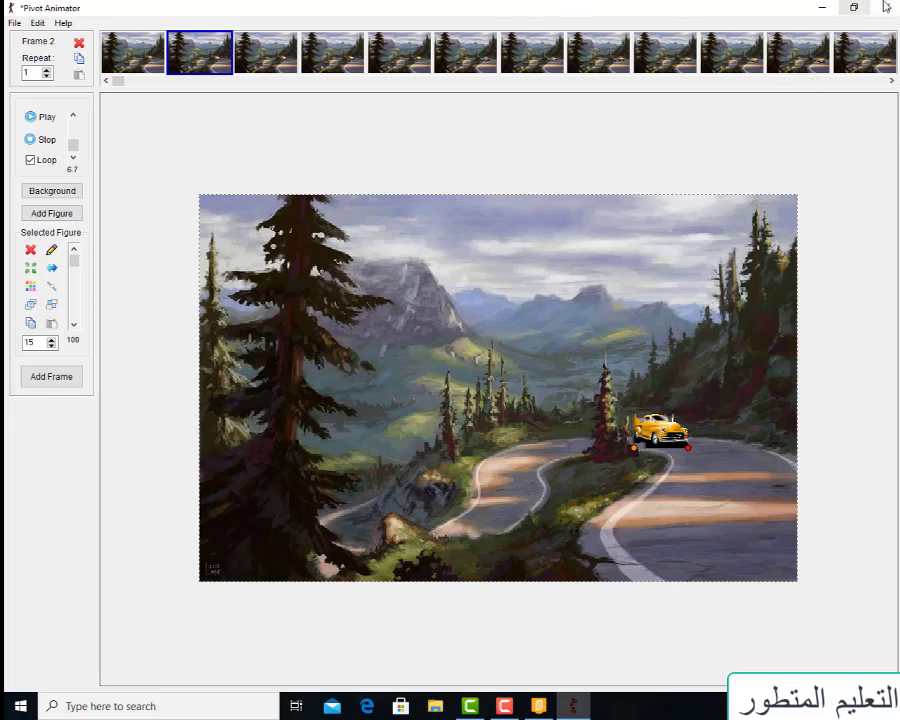
# Step: Close Pivot Animator without saving the project and open Video Editor
pyautogui.hotkey('ctrl', 'n')
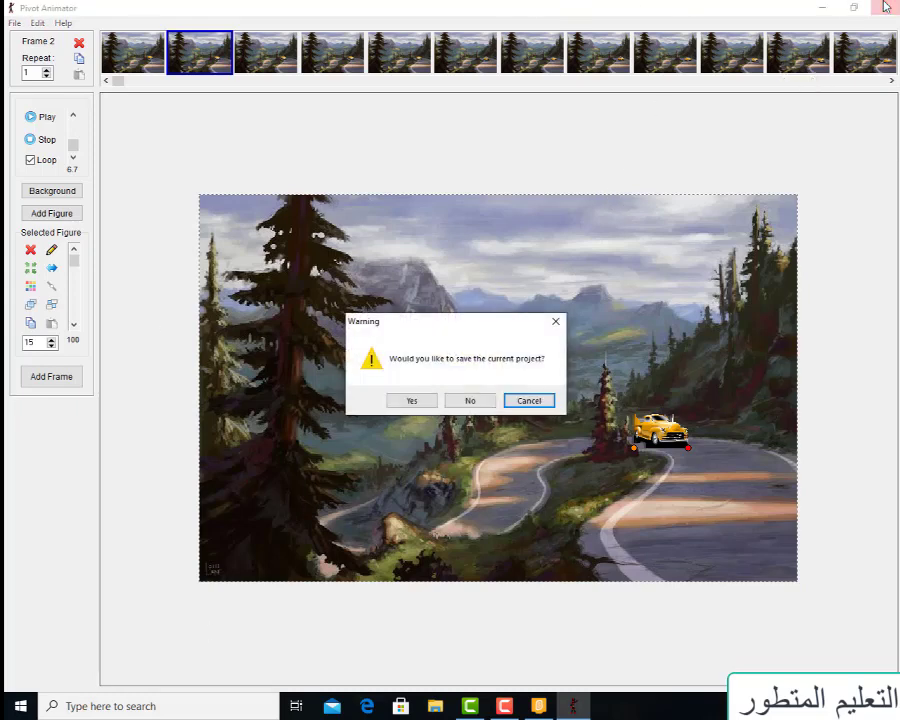
pyautogui.click(484, 402)
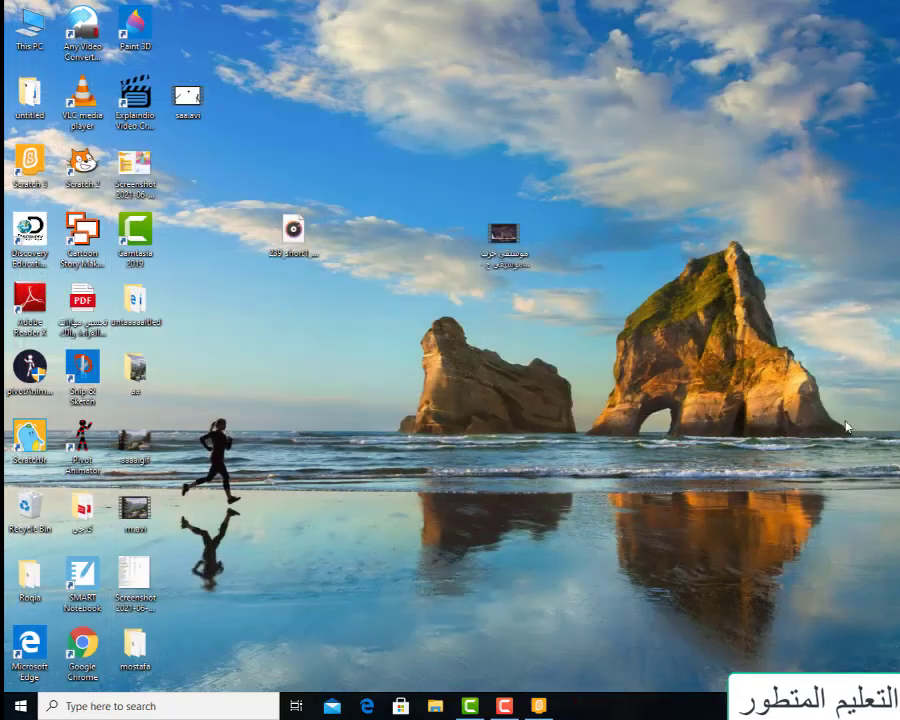
pyautogui.click(8, 708)
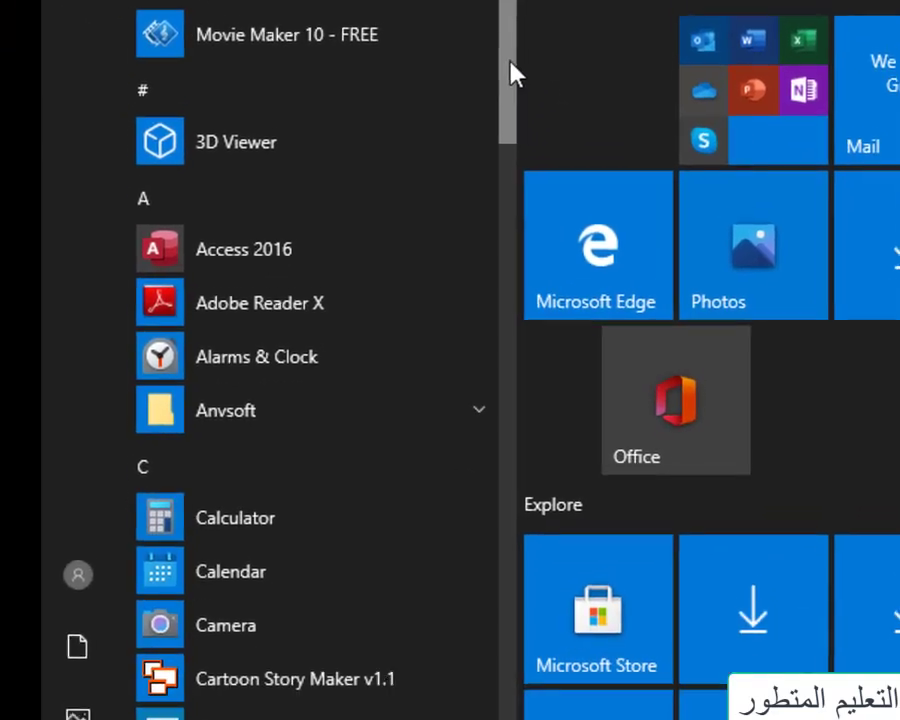
pyautogui.scroll(-3, 470, 372)
pyautogui.moveTo(520, 145); pyautogui.dragTo(538, 569)
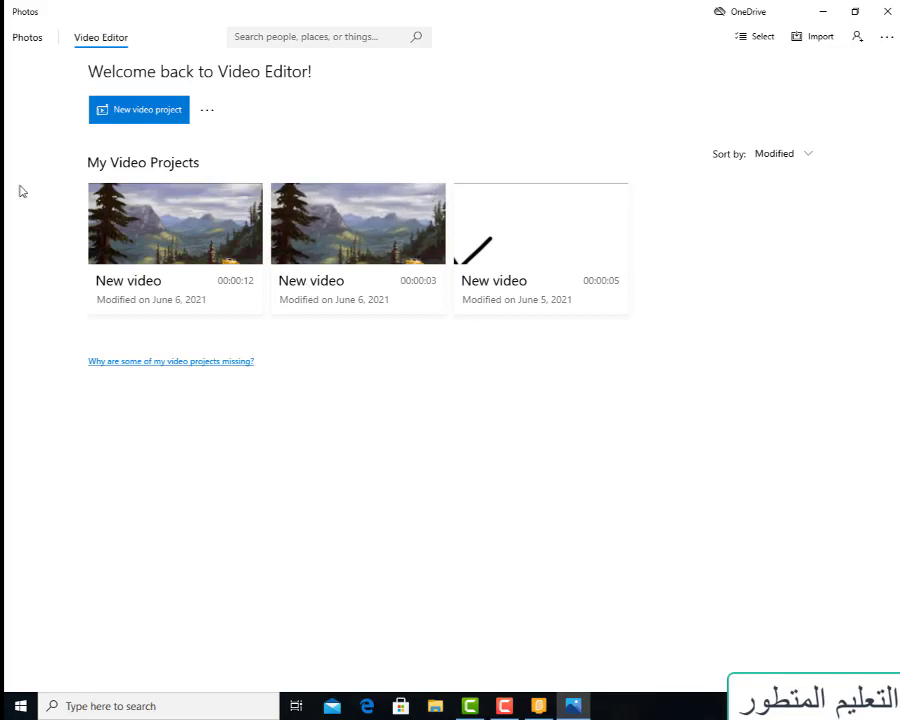
# Step: Create a new video project and import rrr.avi and the Arabic-titled music video from the Desktop
pyautogui.click(153, 108)
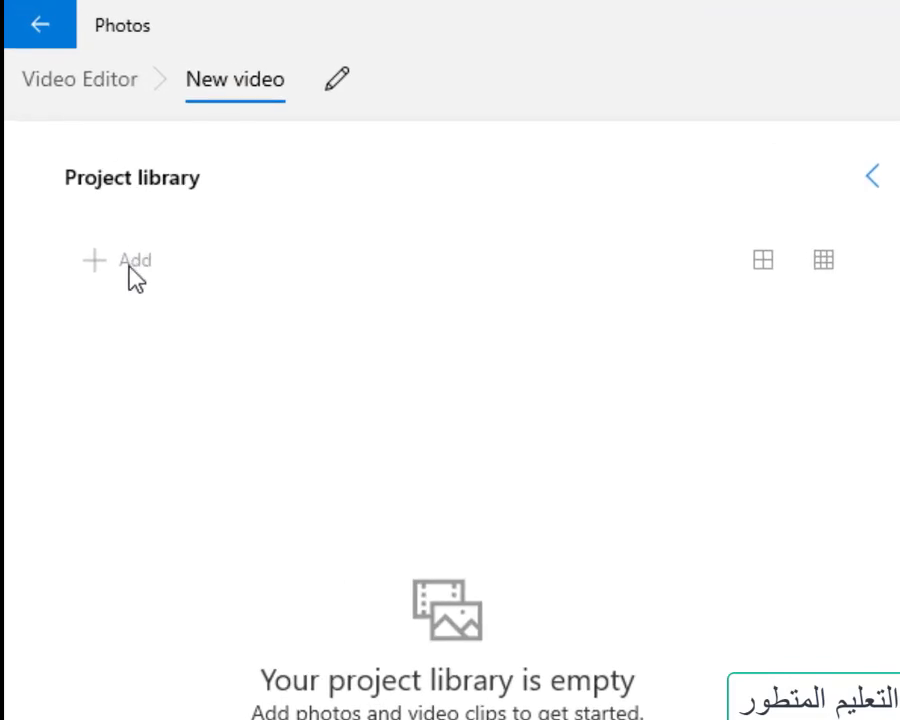
pyautogui.click(130, 264)
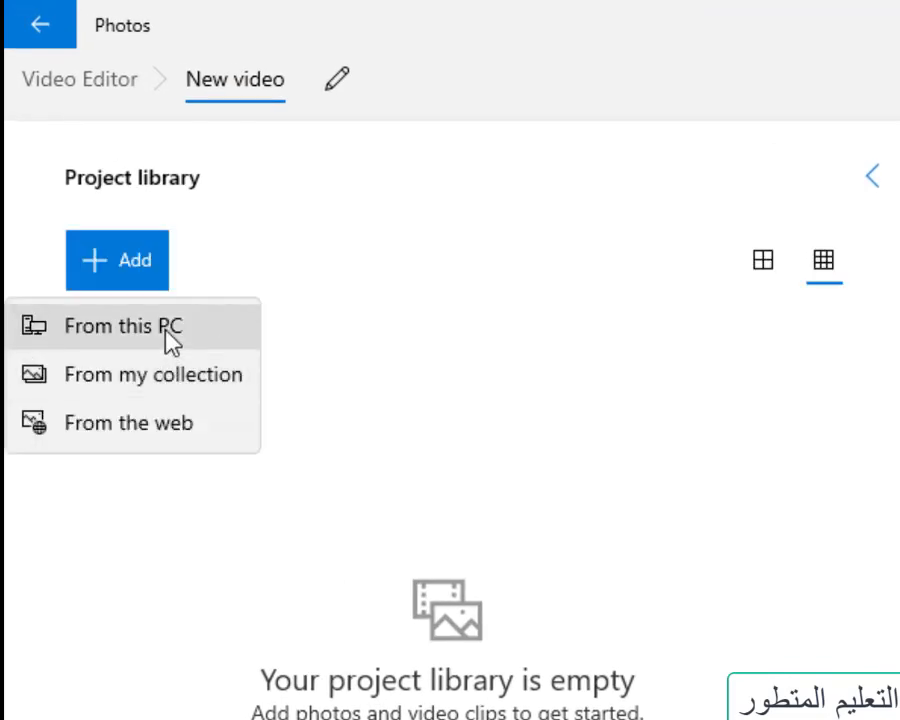
pyautogui.click(166, 328)
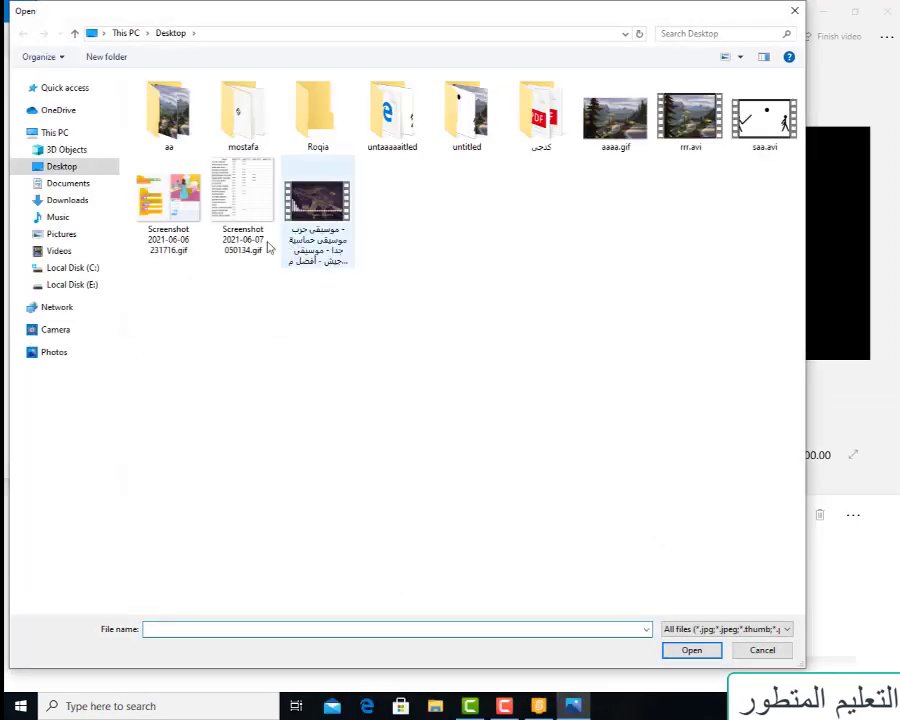
pyautogui.click(677, 140)
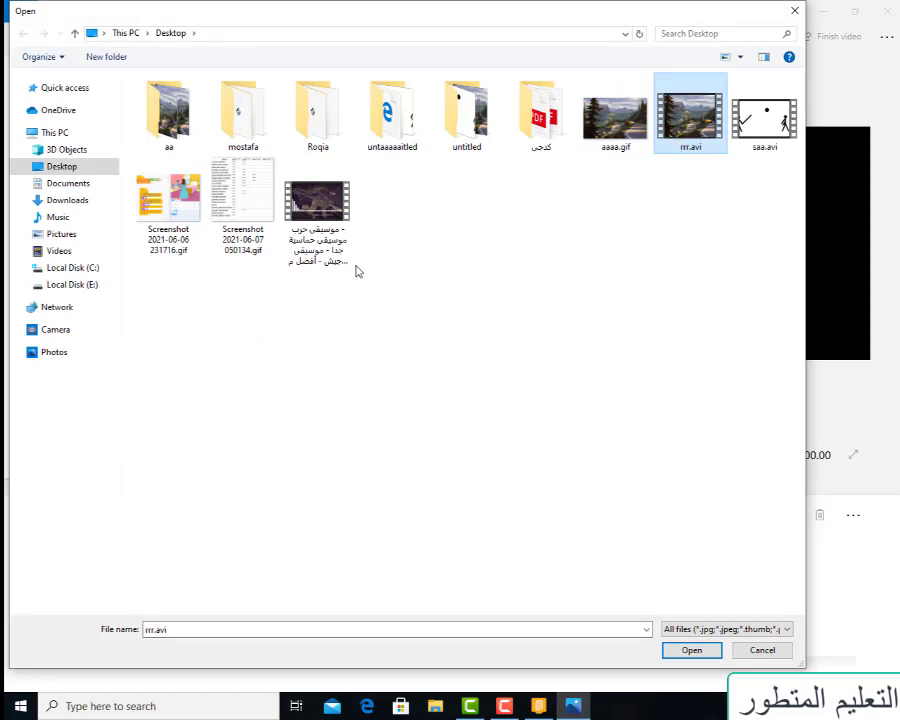
pyautogui.doubleClick(320, 235)
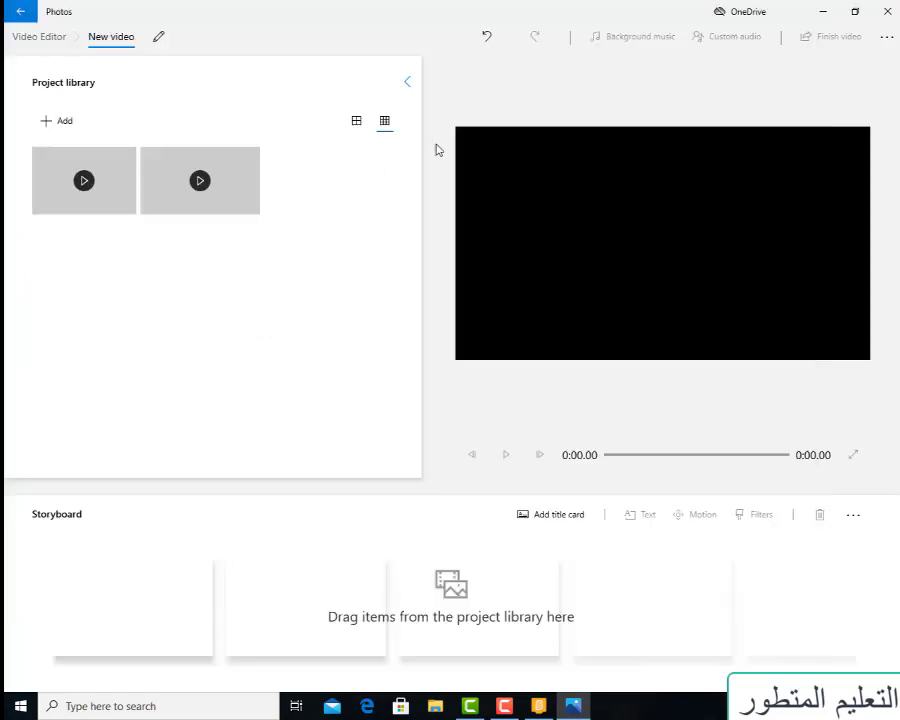
# Step: Place the rrr.avi clip on the storyboard and add 239_short1_the-mastermind_0015_preview.mp3 from the Desktop as custom audio
pyautogui.moveTo(126, 203); pyautogui.dragTo(153, 627)
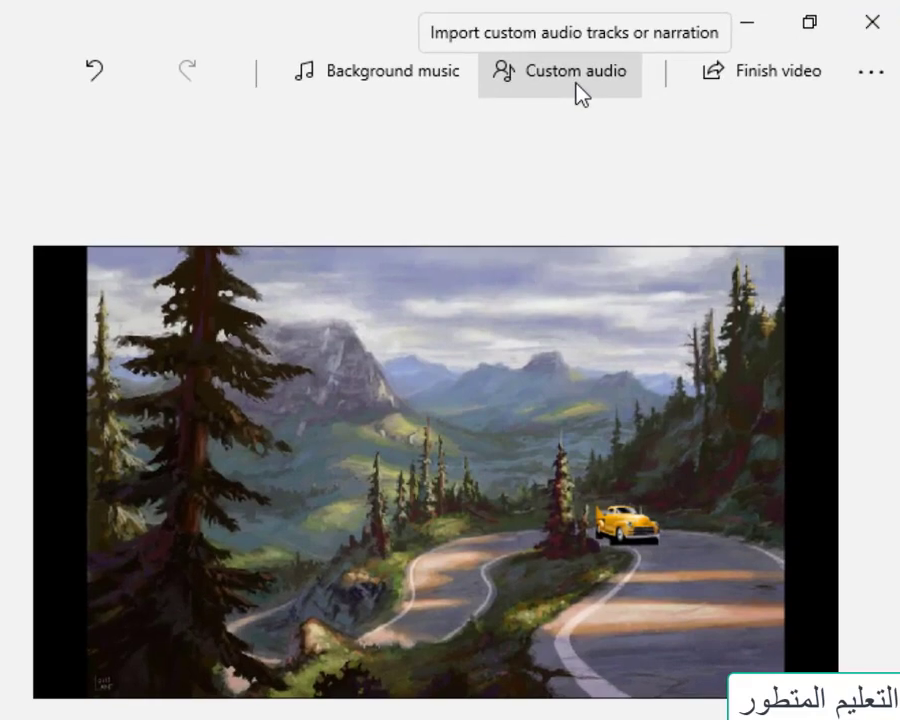
pyautogui.click(736, 42)
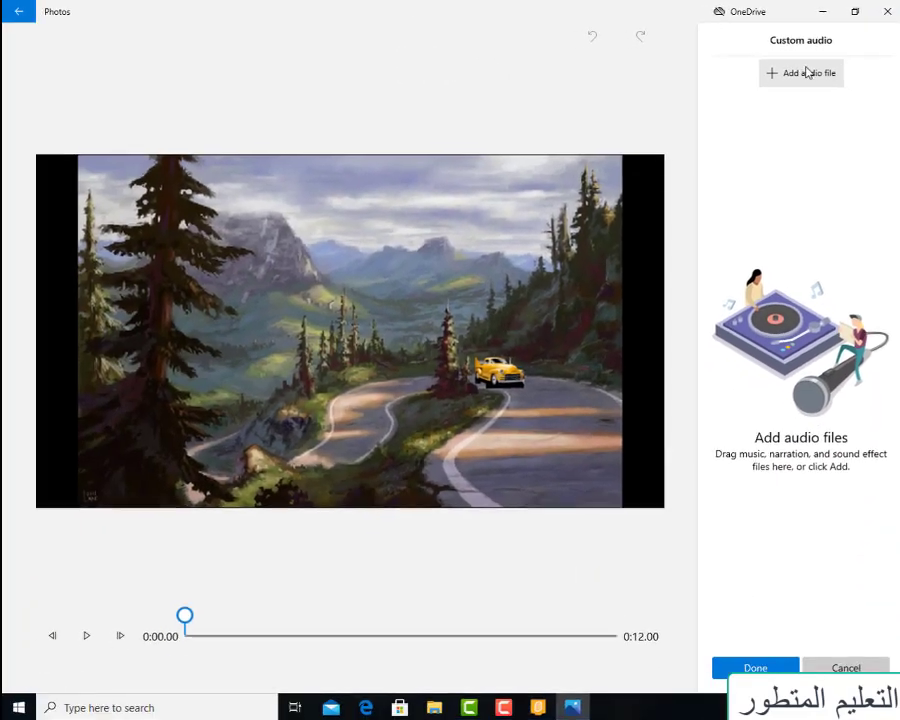
pyautogui.click(808, 72)
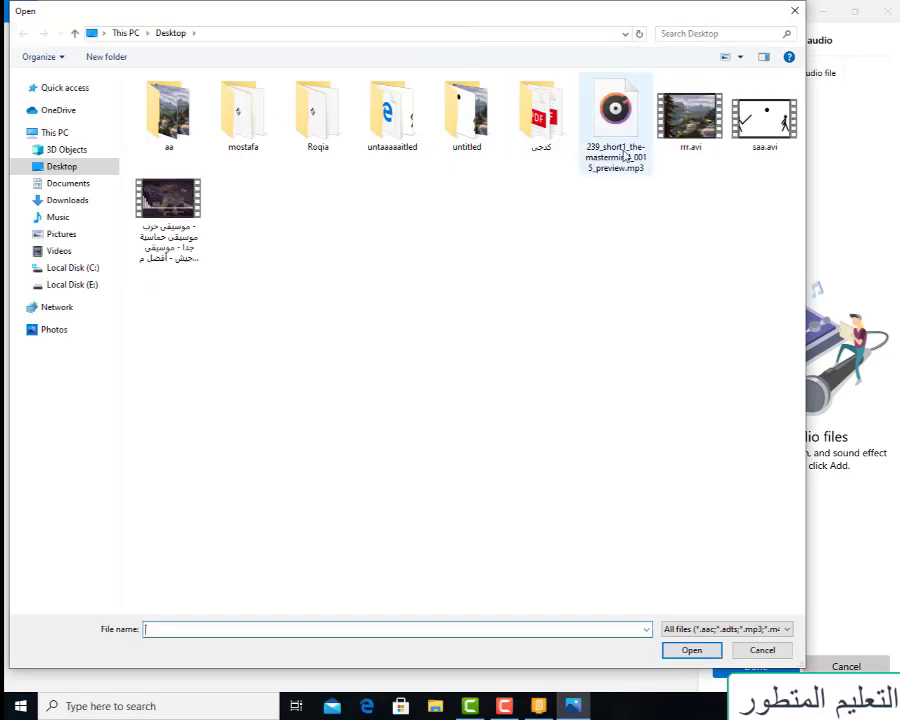
pyautogui.click(626, 155)
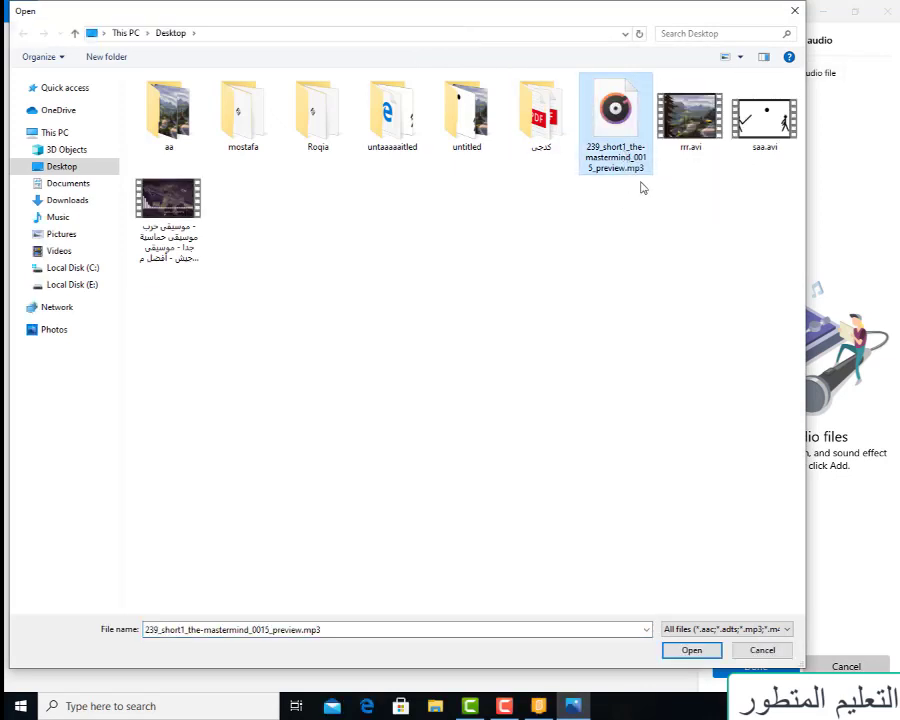
pyautogui.click(702, 651)
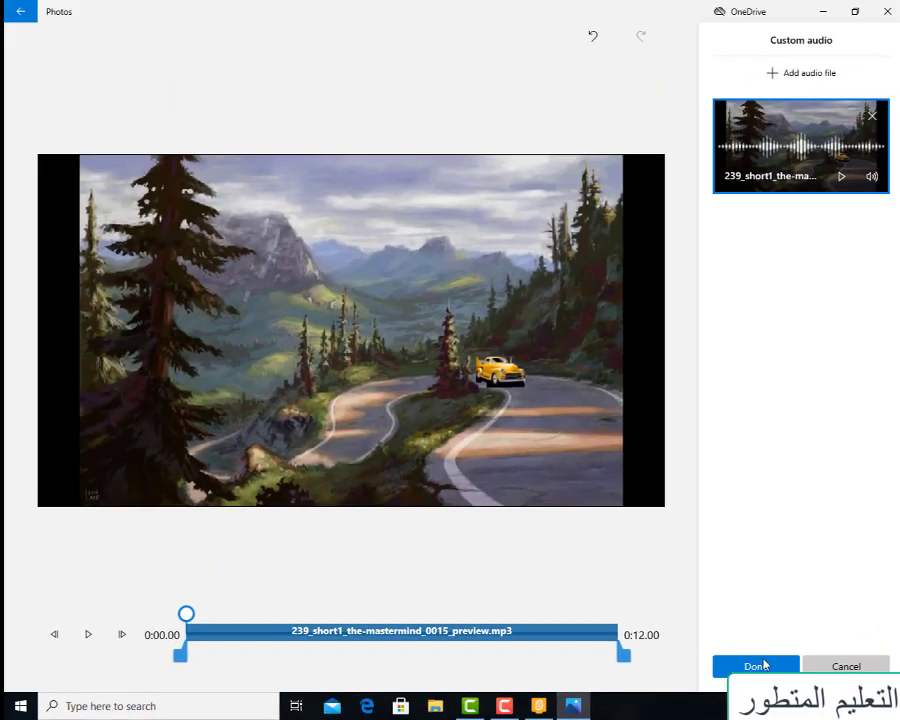
pyautogui.click(757, 666)
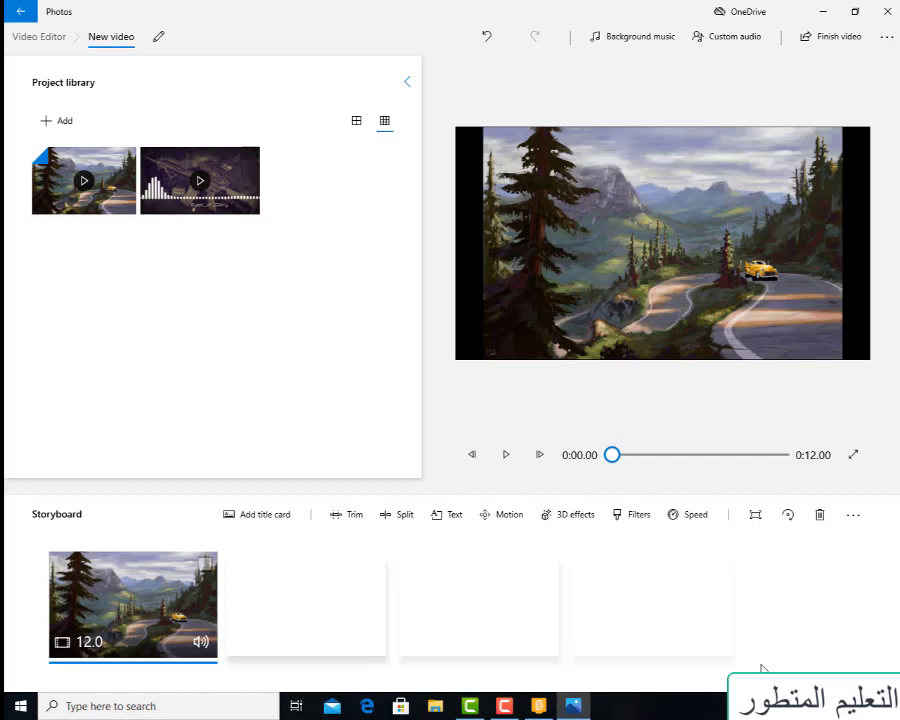
# Step: Play the whole video with its soundtrack, then briefly restart and pause the preview
pyautogui.click(506, 455)
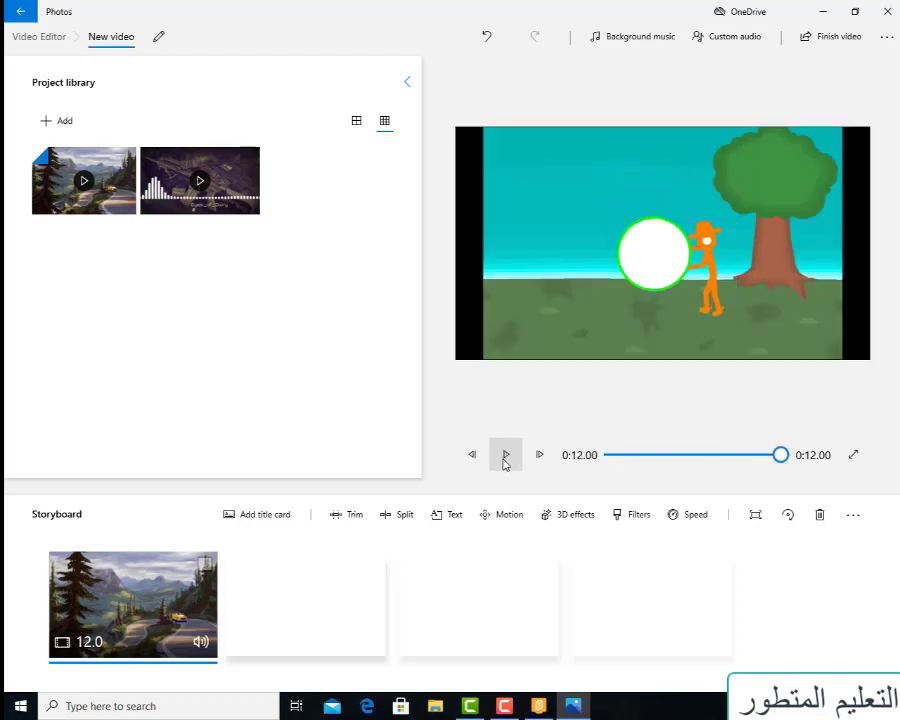
pyautogui.click(506, 458)
pyautogui.click(506, 458)
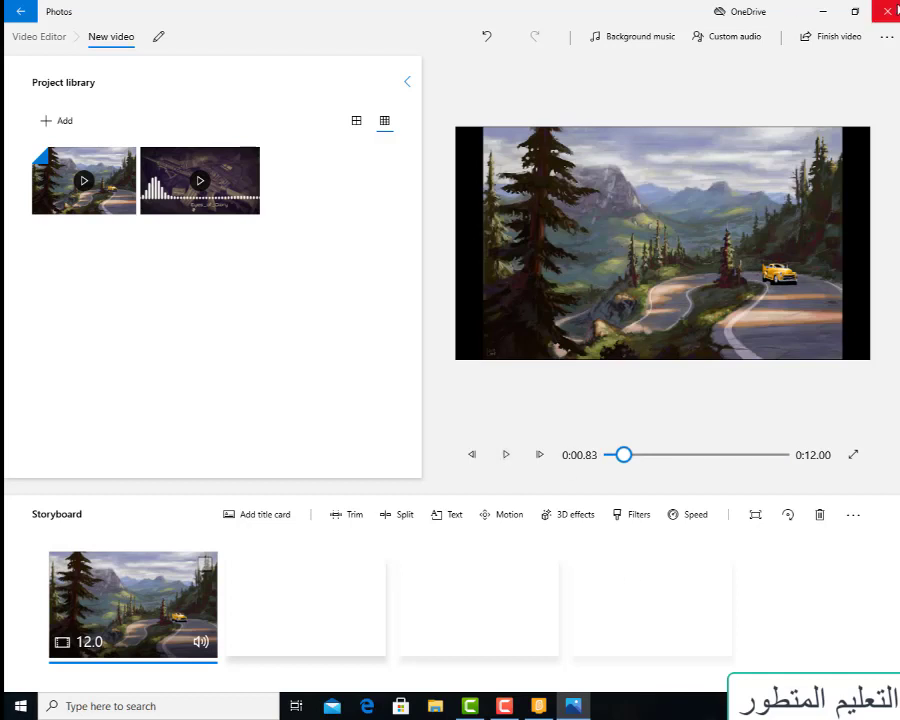
# Step: Close Photos, switch to Movie Maker 10 - FREE and create a new movie project
pyautogui.click(886, 11)
pyautogui.click(20, 706)
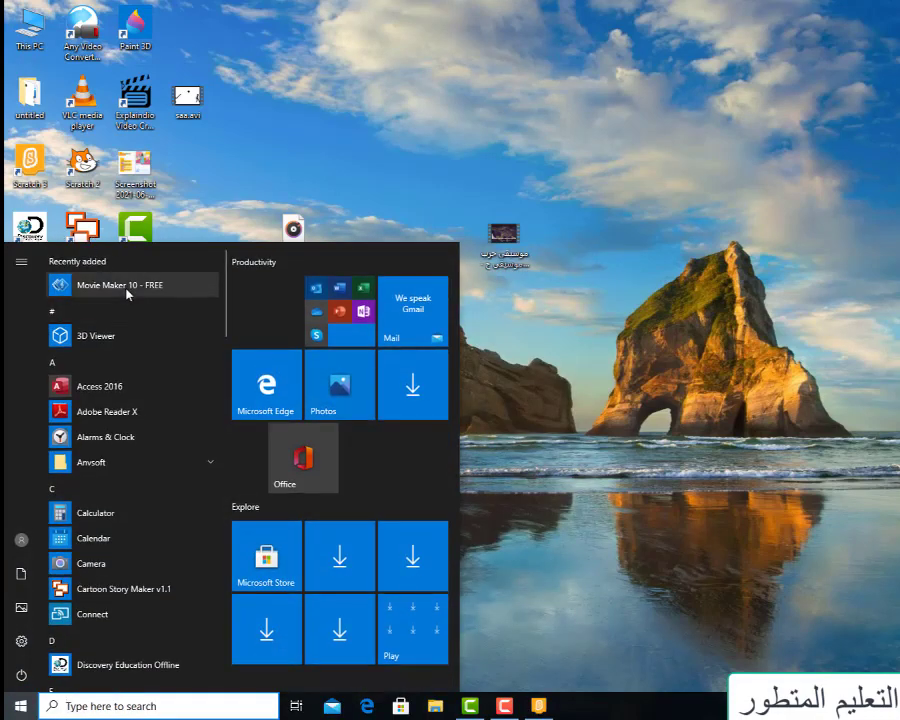
pyautogui.click(127, 294)
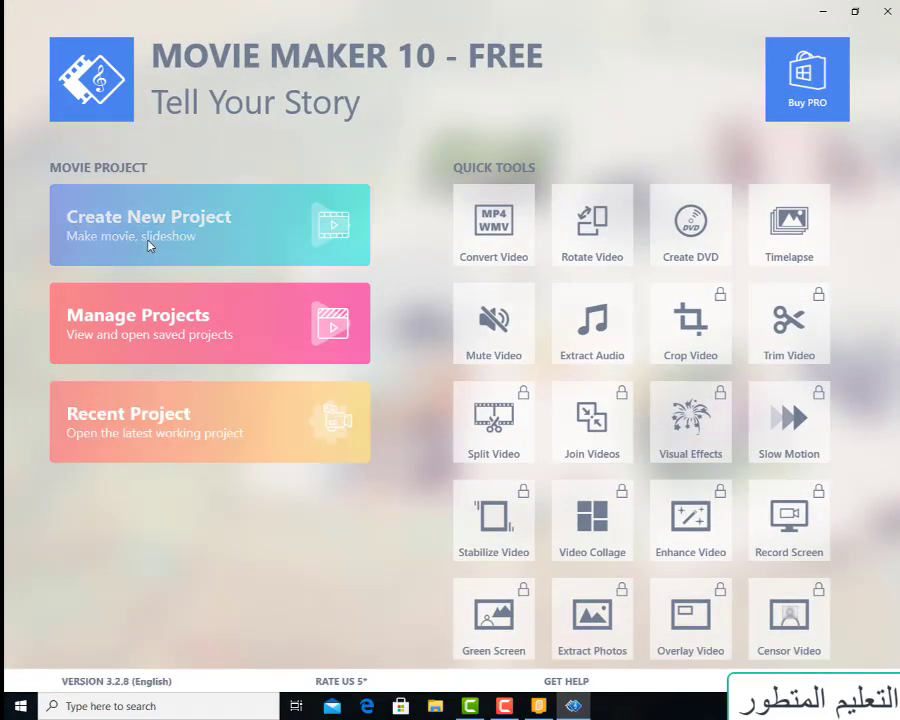
pyautogui.click(147, 244)
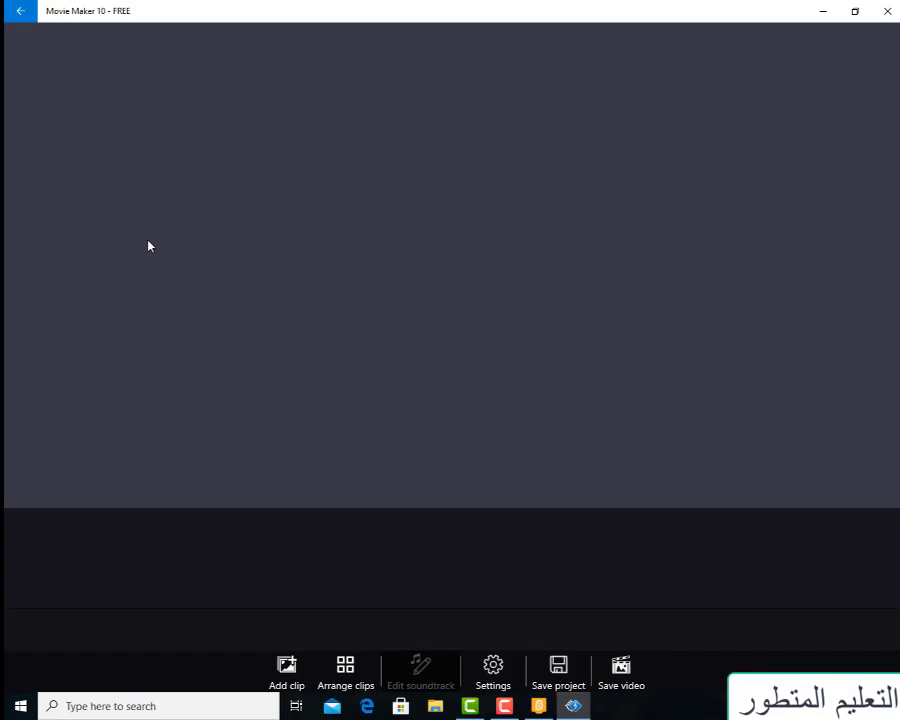
pyautogui.click(287, 668)
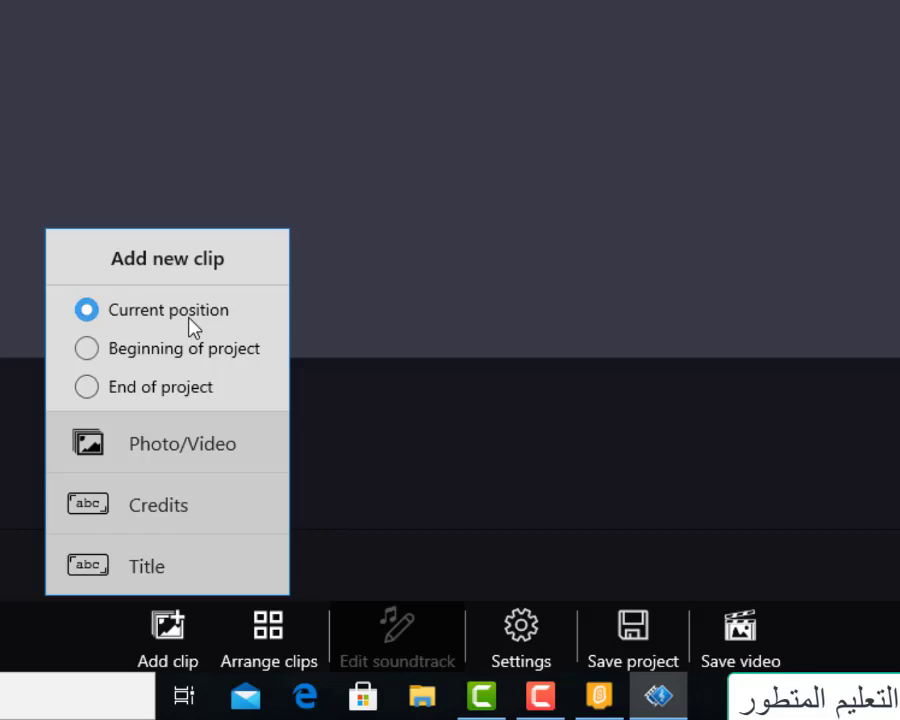
pyautogui.click(207, 446)
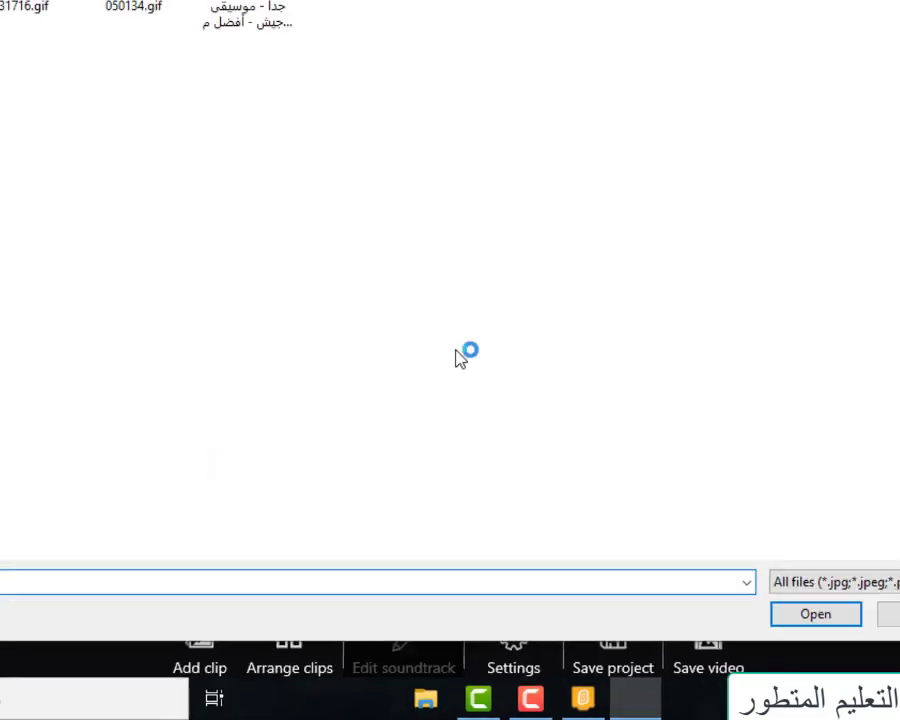
pyautogui.click(686, 110)
pyautogui.click(697, 648)
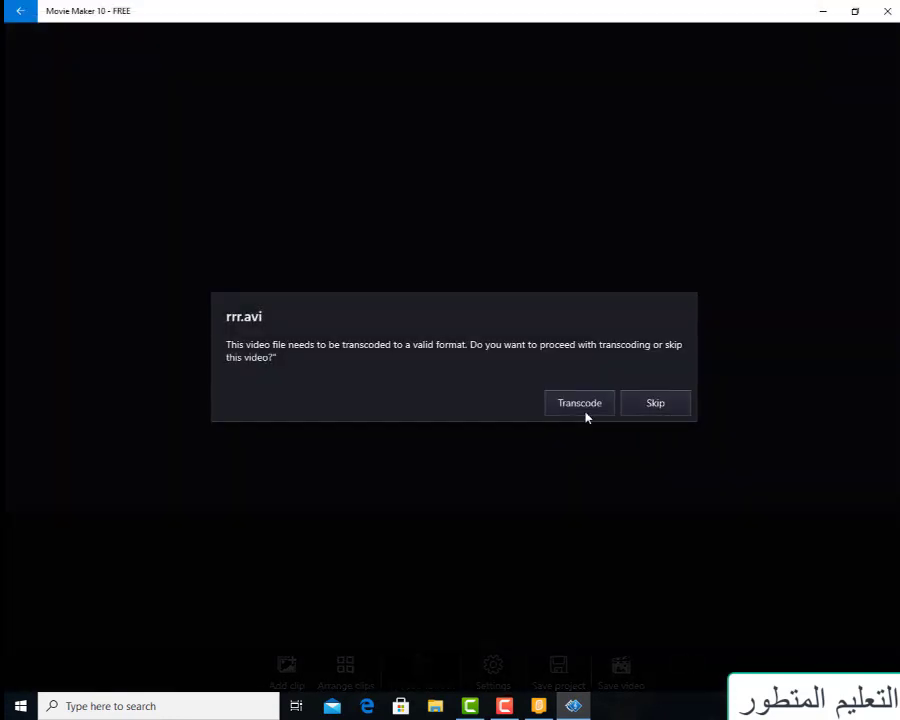
pyautogui.click(686, 409)
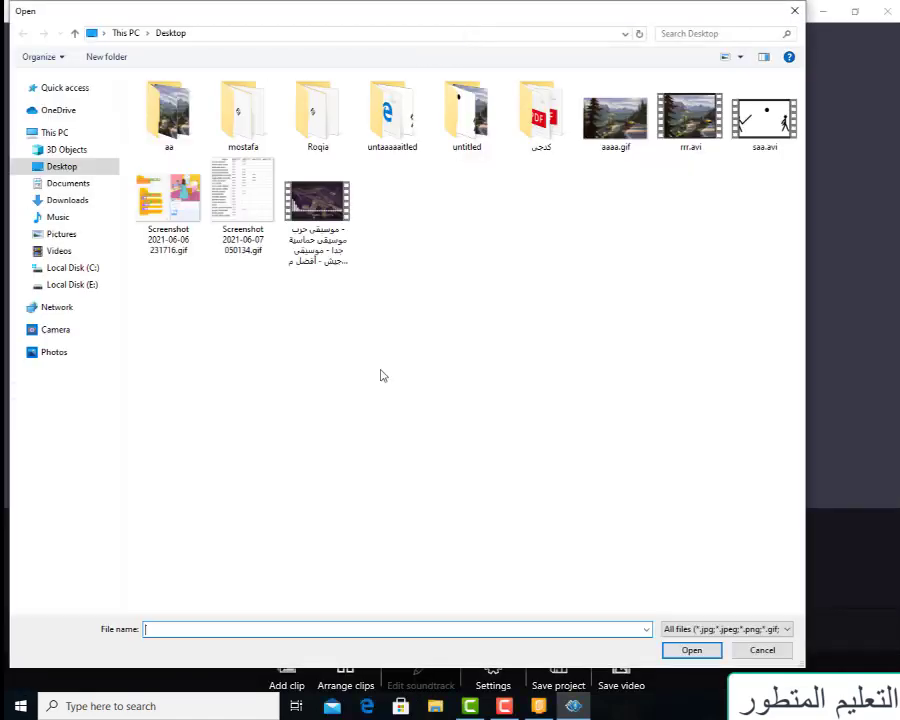
# Step: Add rrr.avi from the Desktop as a clip, saving its transcoded copy as "rrr.avi (Transcoded).mp4" in the Videos folder
pyautogui.click(690, 117)
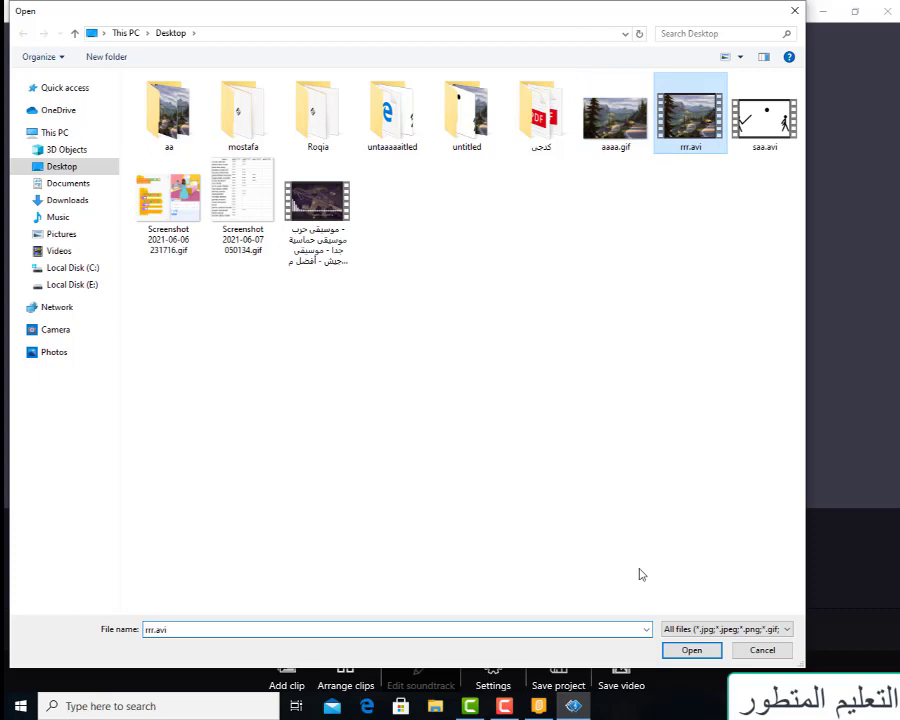
pyautogui.click(690, 650)
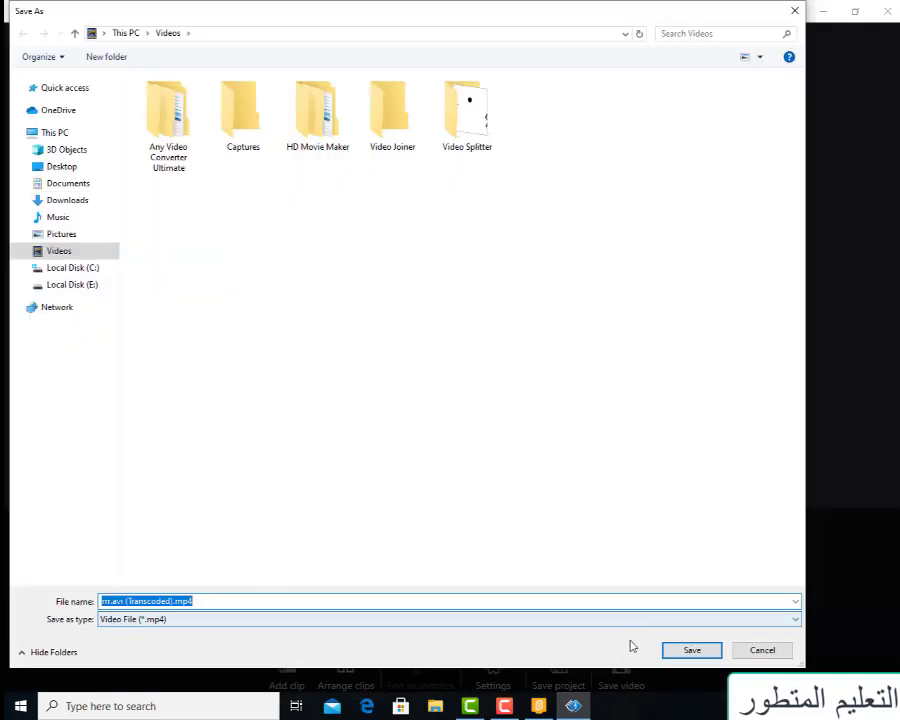
pyautogui.click(677, 655)
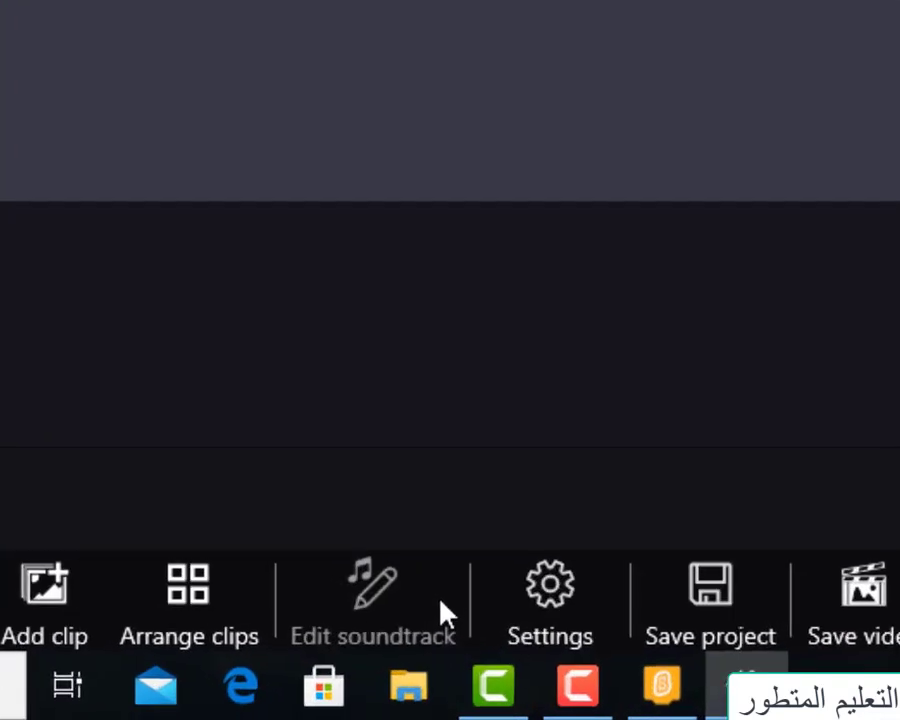
# Step: Insert the local music file 239_short1_the-mastermind_0015_preview.mp3 into the soundtrack at the current cursor position
pyautogui.click(440, 612)
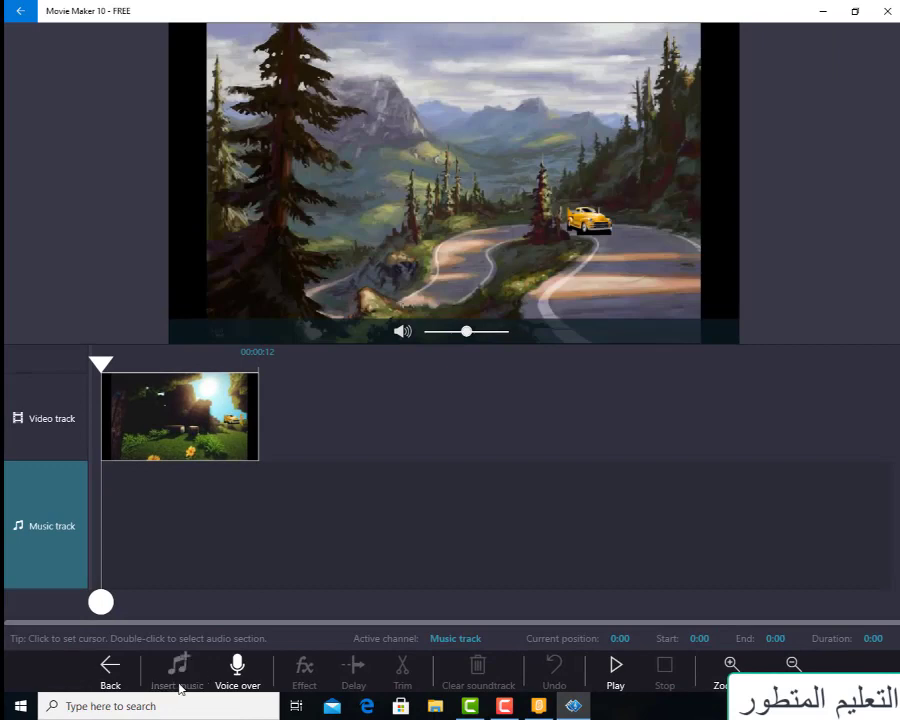
pyautogui.click(180, 688)
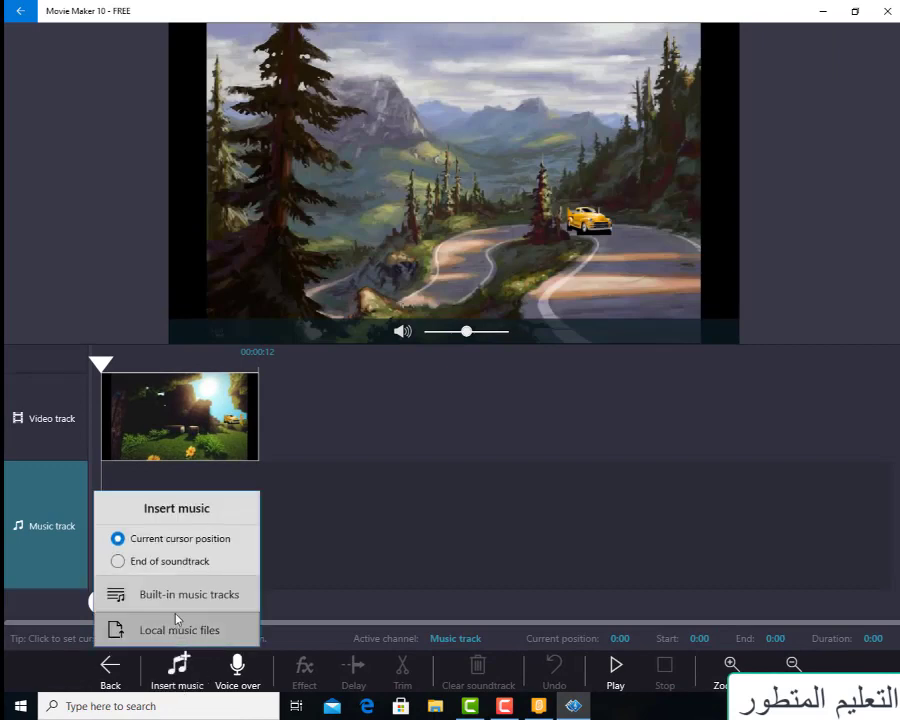
pyautogui.click(180, 630)
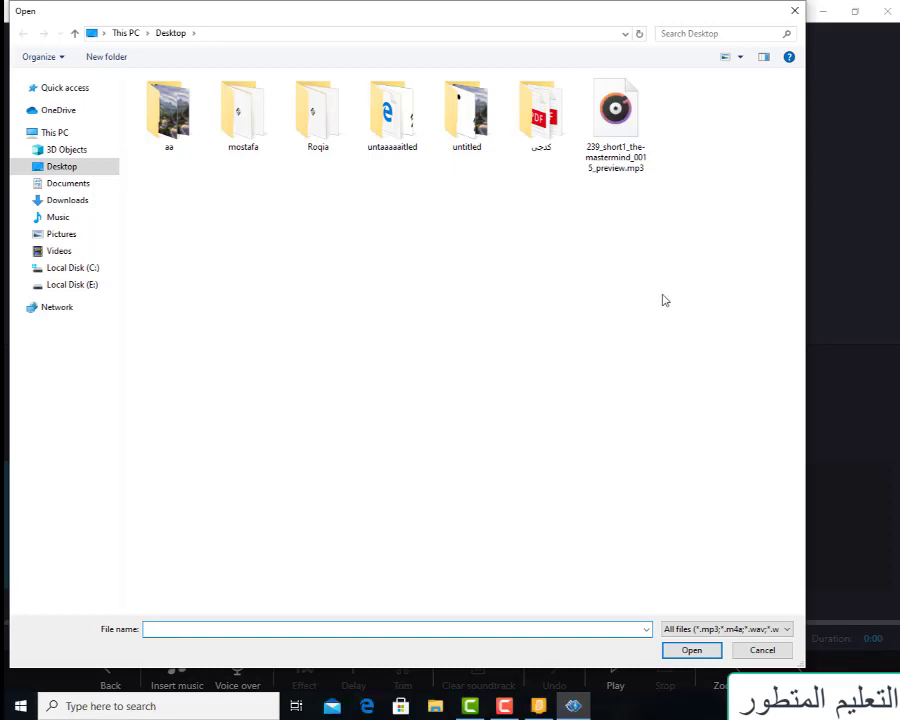
pyautogui.doubleClick(615, 115)
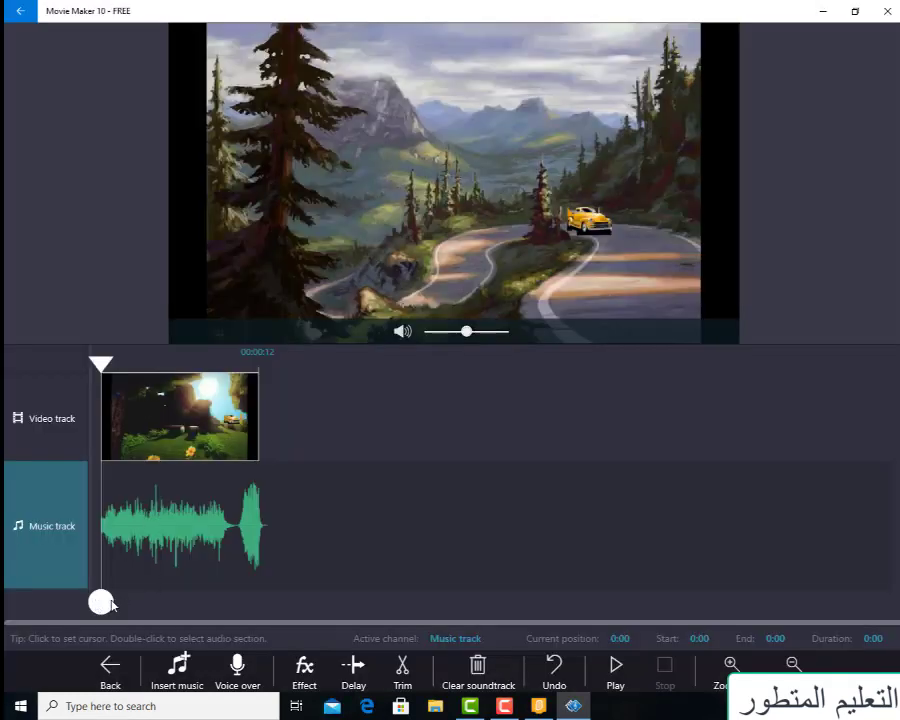
# Step: Select the music track section from 0:00 to 0:03 and undo the last change to the soundtrack
pyautogui.moveTo(110, 605); pyautogui.dragTo(269, 612)
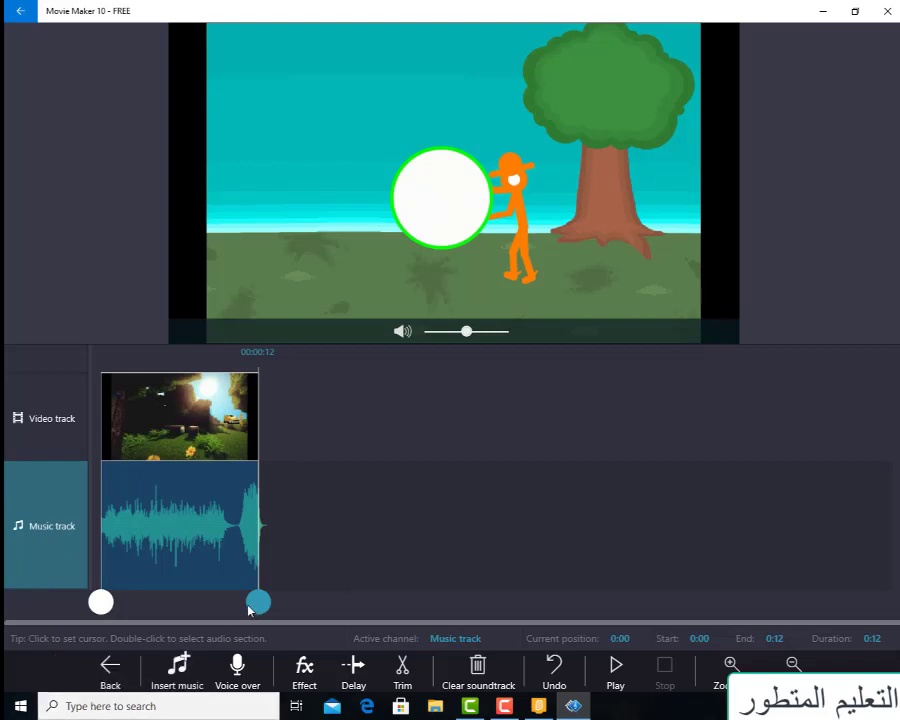
pyautogui.moveTo(252, 600); pyautogui.dragTo(119, 612)
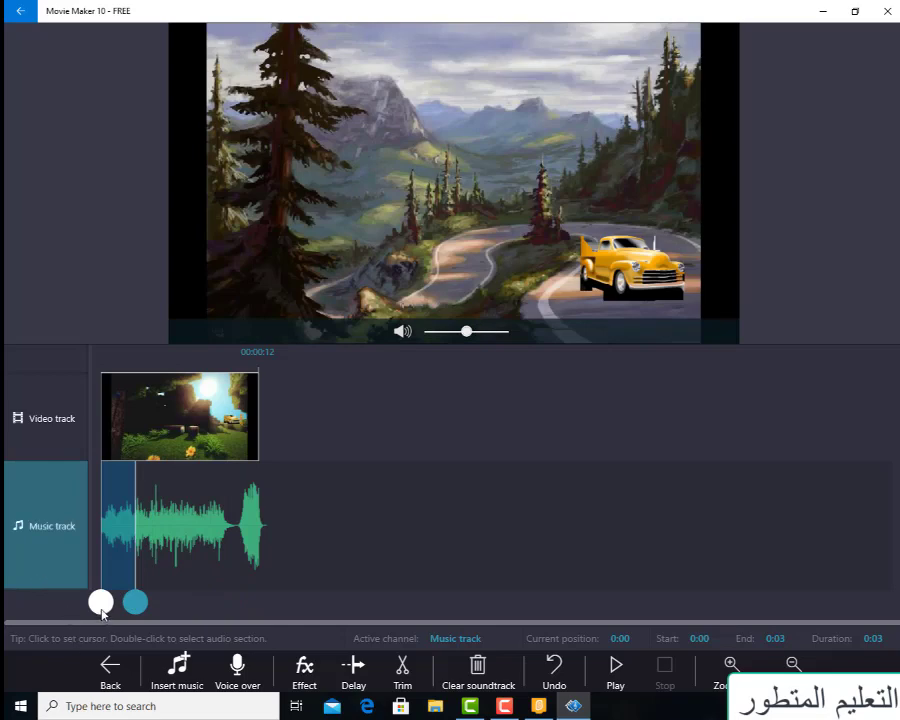
pyautogui.moveTo(101, 605); pyautogui.dragTo(134, 605)
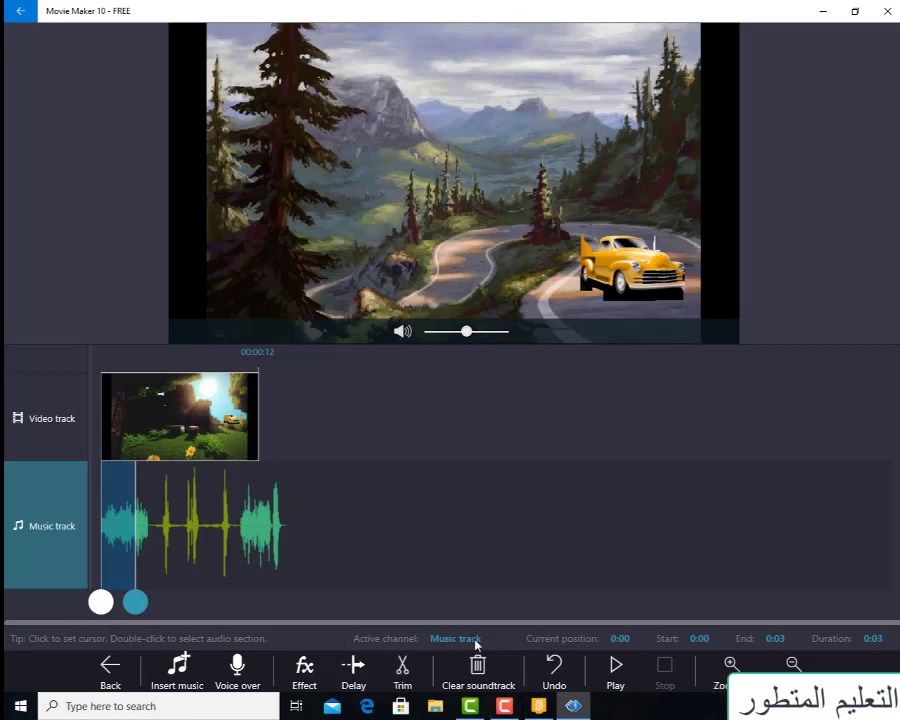
pyautogui.click(552, 672)
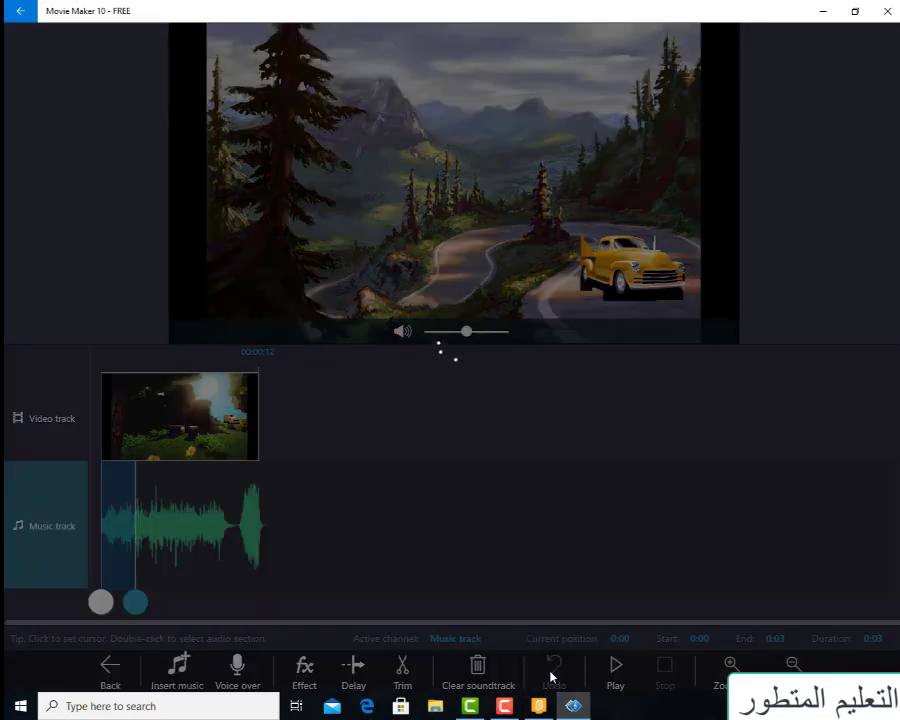
# Step: Play the selected music, shorten the selection to end at 0:02, and check the available sound effects without applying one
pyautogui.click(615, 668)
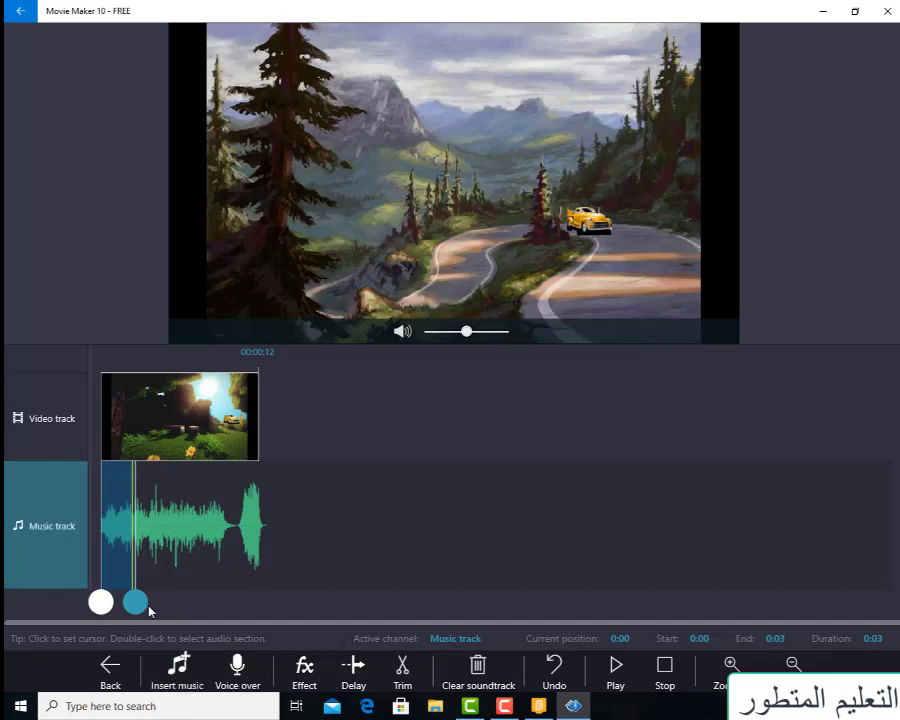
pyautogui.moveTo(139, 605); pyautogui.dragTo(132, 601)
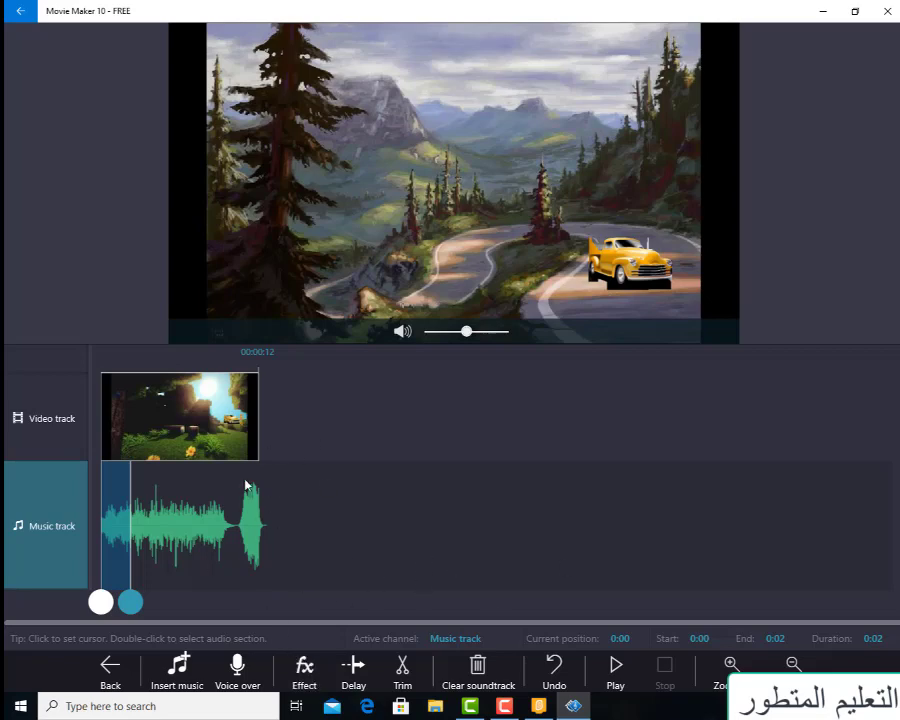
pyautogui.click(300, 680)
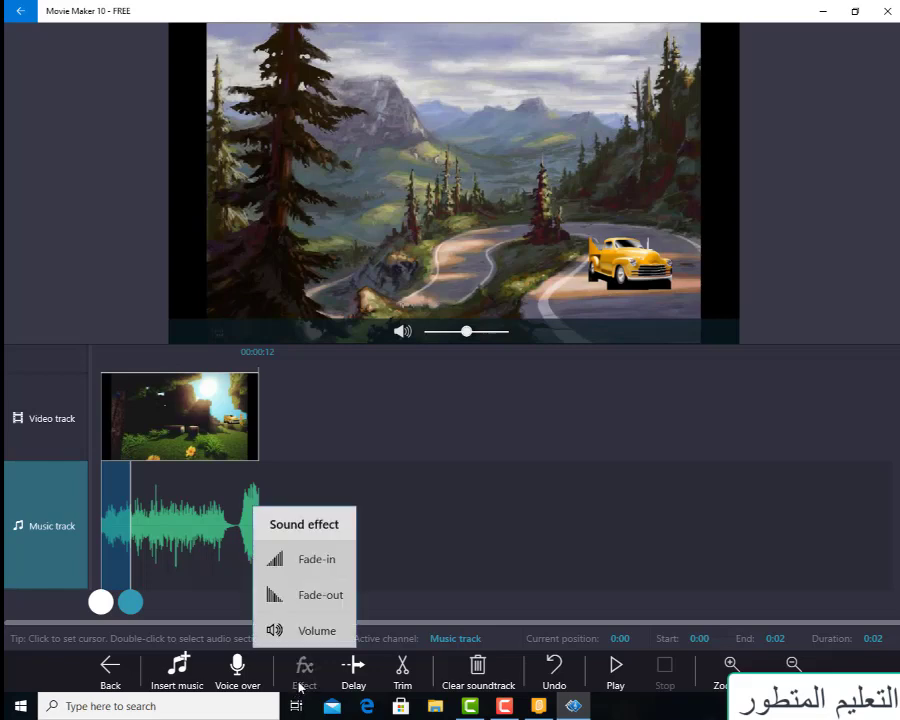
pyautogui.click(402, 566)
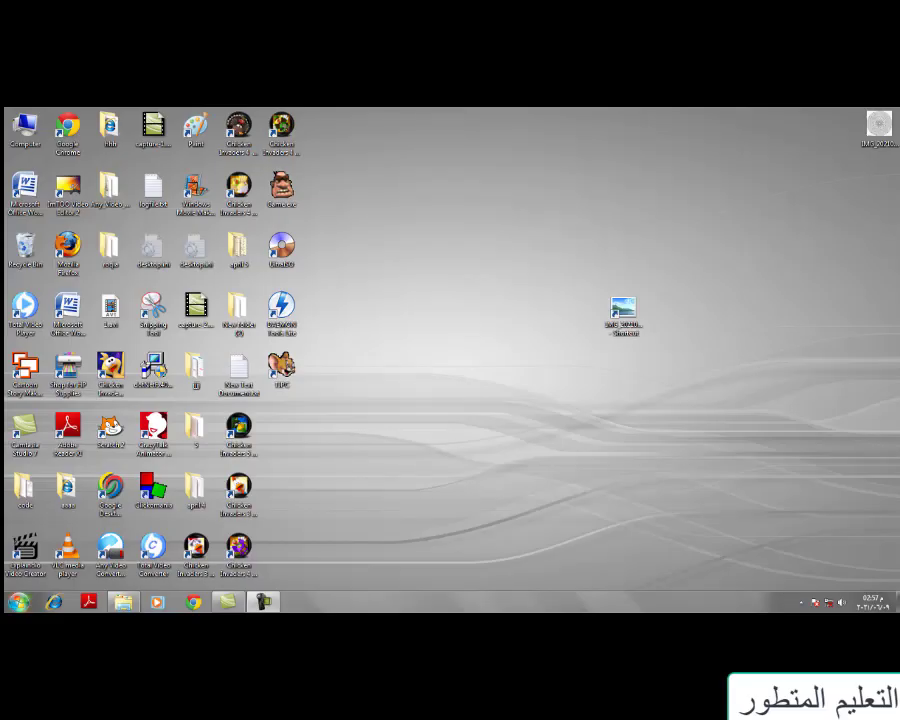
# Step: Start Windows Movie Maker 6.0 and place the imported clip capture-1 at the beginning of the Video track
pyautogui.press('super')
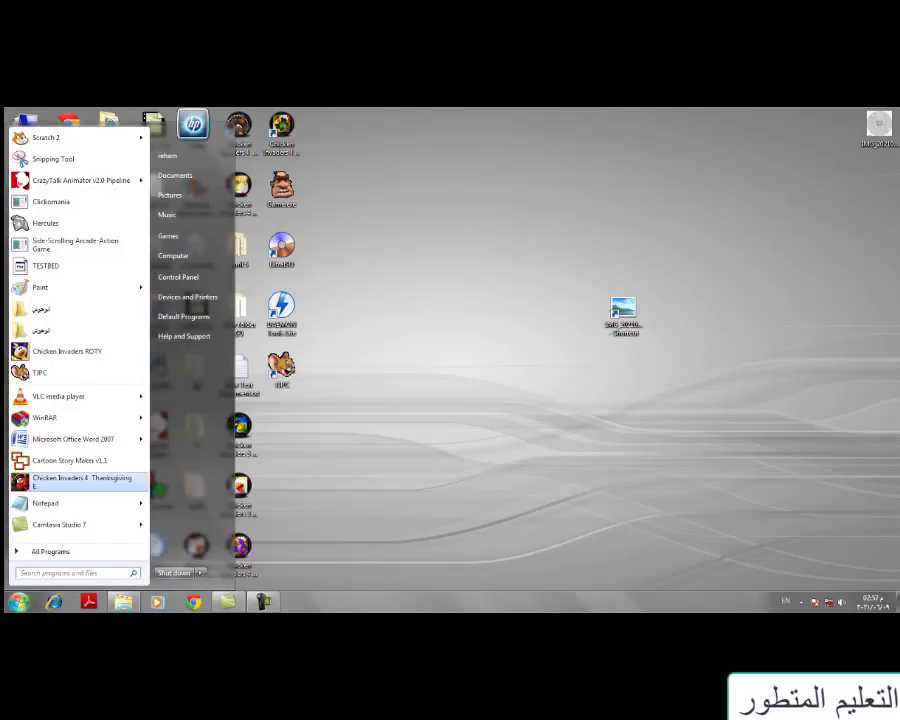
pyautogui.click(50, 551)
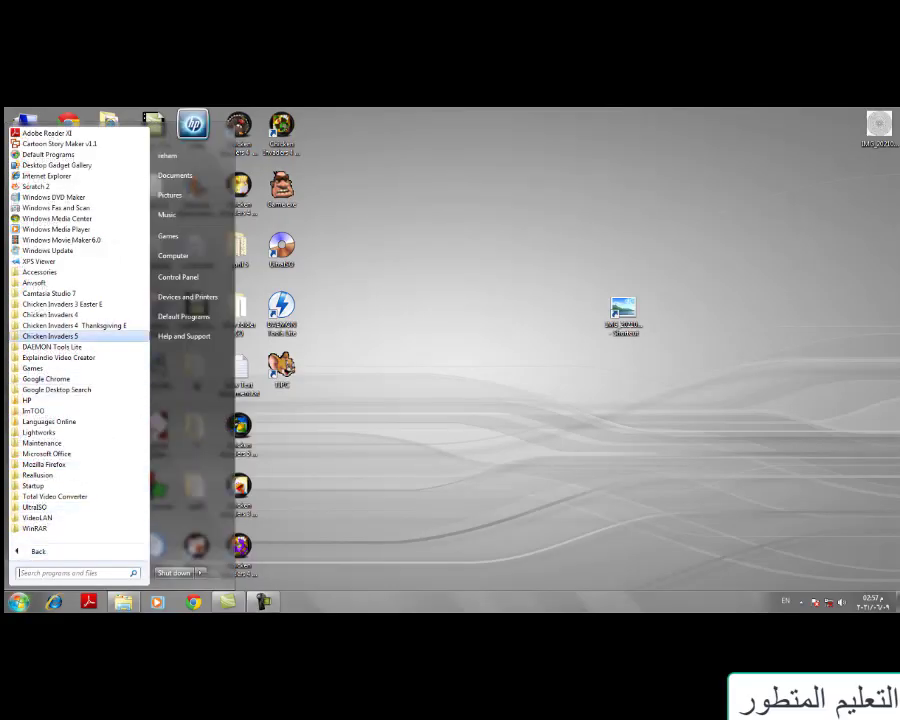
pyautogui.click(55, 241)
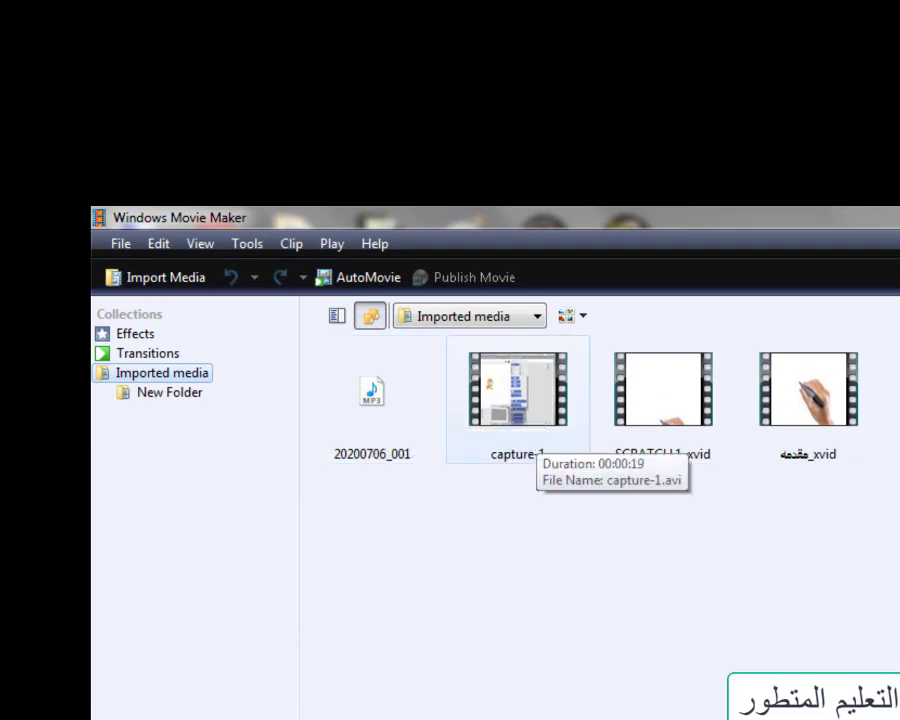
pyautogui.moveTo(518, 390); pyautogui.dragTo(95, 550)
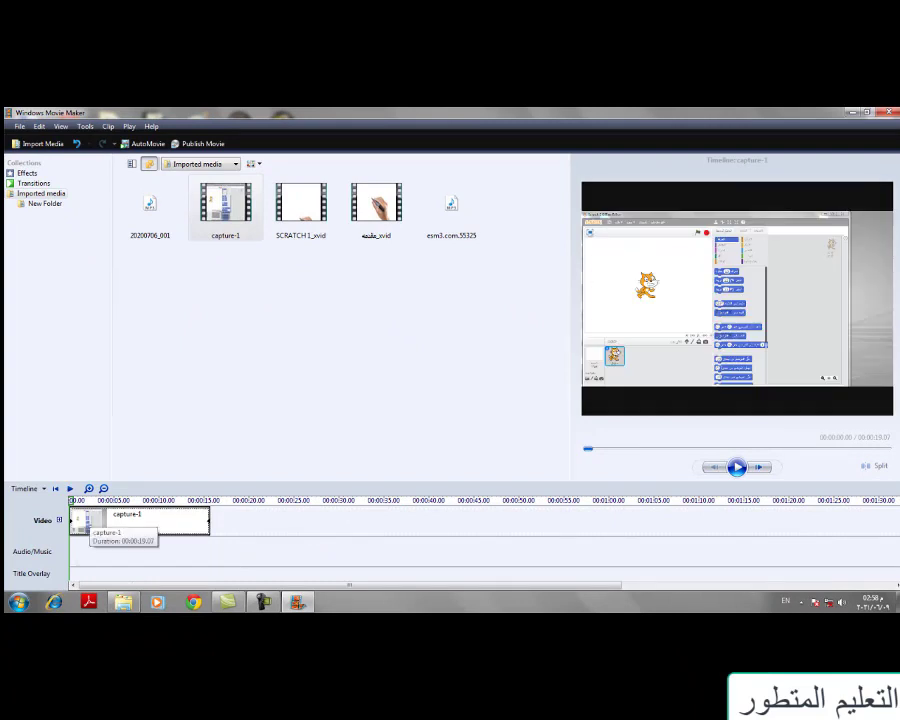
# Step: Place the audio file 20200706_001 at the start of the Audio/Music track and trim its end back toward the end of capture-1
pyautogui.moveTo(150, 205); pyautogui.dragTo(74, 552)
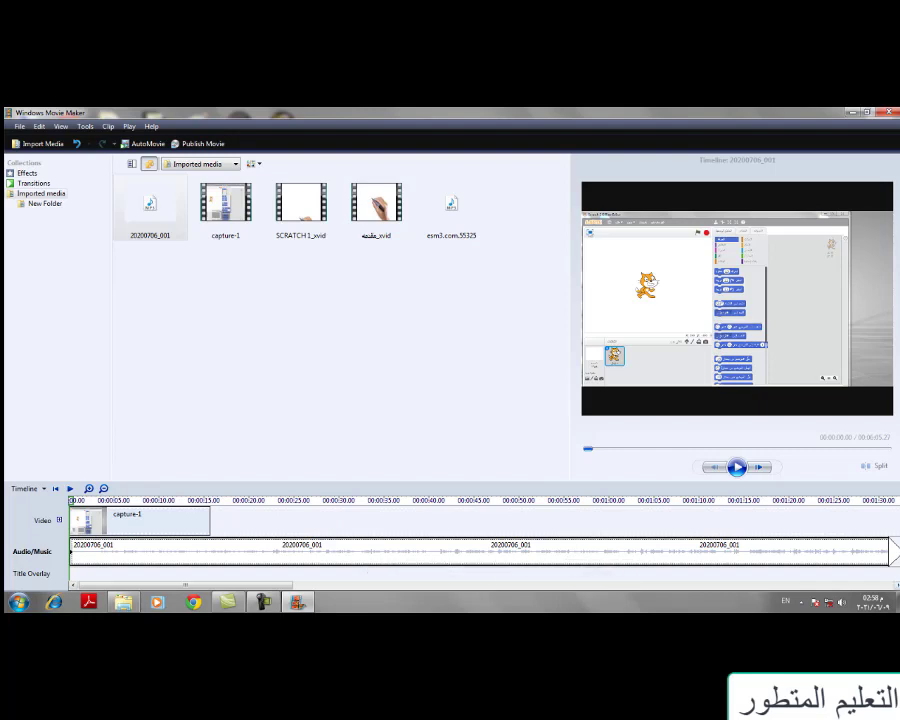
pyautogui.moveTo(185, 585); pyautogui.dragTo(737, 585)
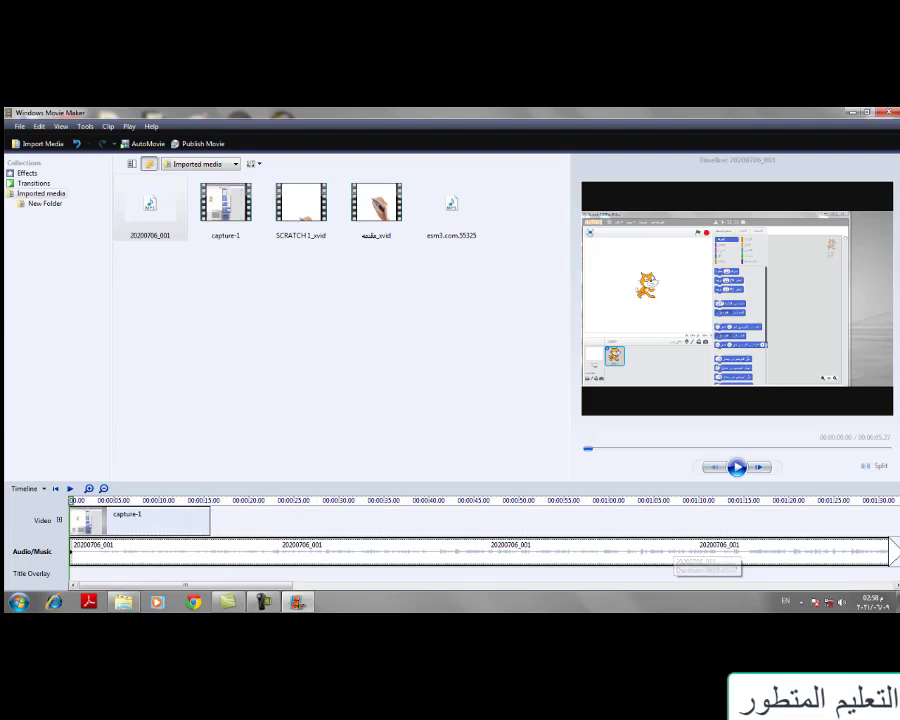
pyautogui.moveTo(185, 585); pyautogui.dragTo(766, 585)
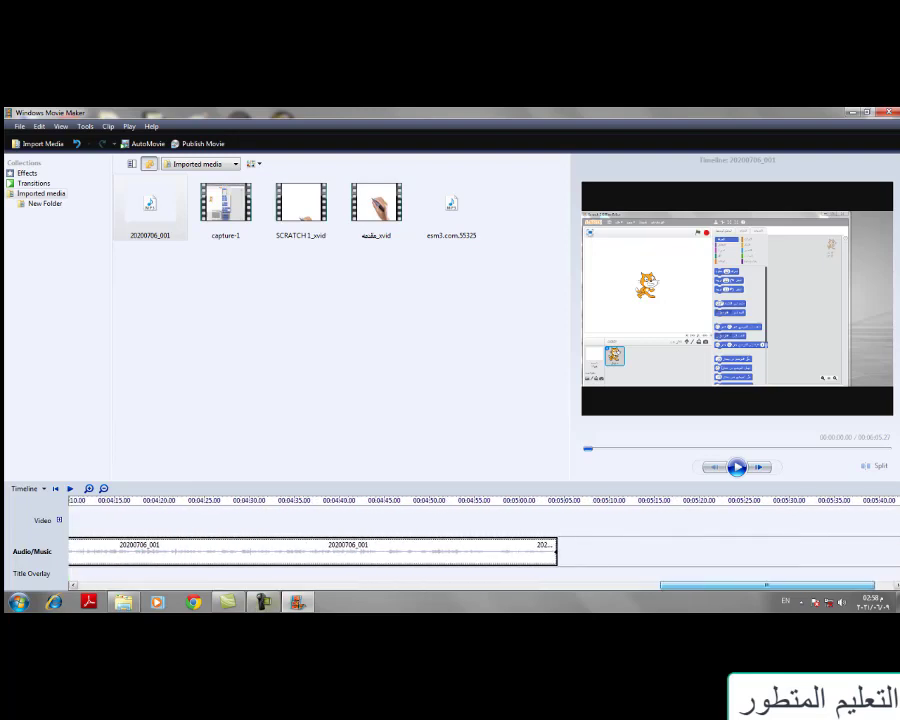
pyautogui.moveTo(556, 555); pyautogui.dragTo(12, 560)
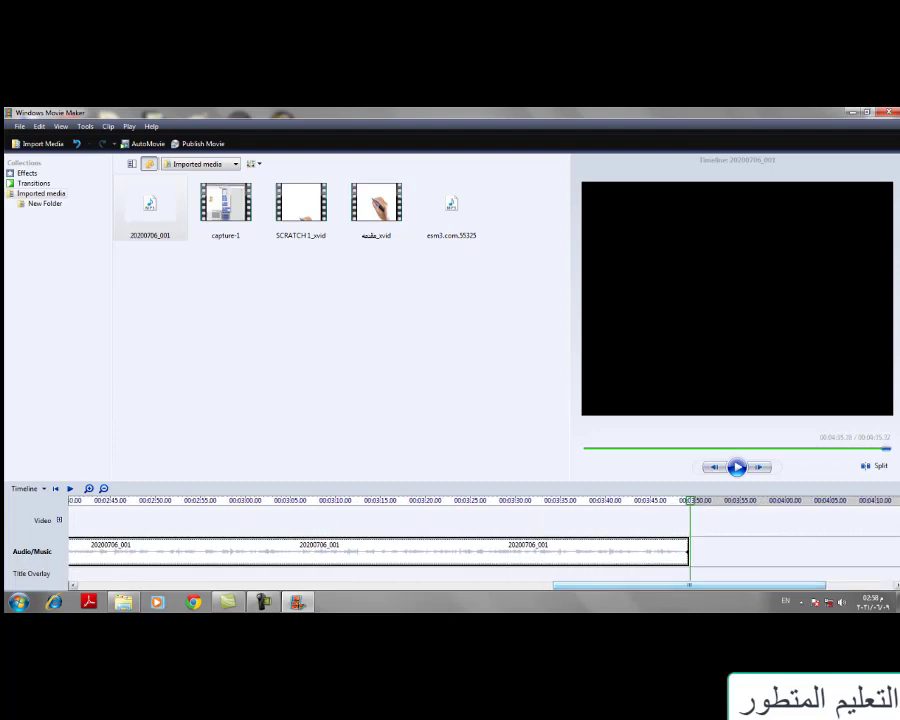
pyautogui.moveTo(686, 553); pyautogui.dragTo(226, 553)
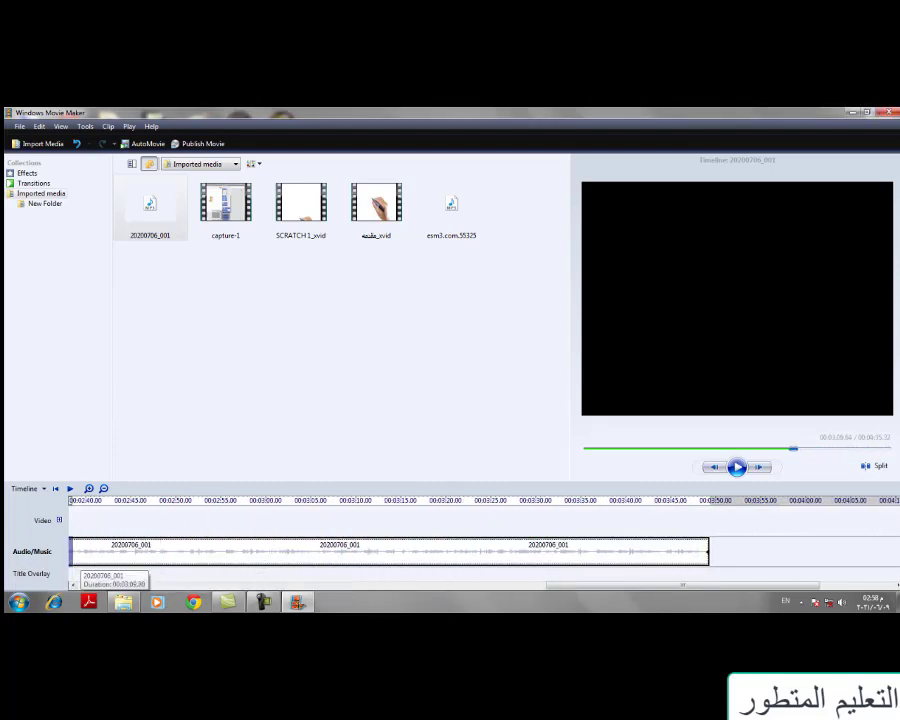
pyautogui.hscroll(-5, 480, 550)
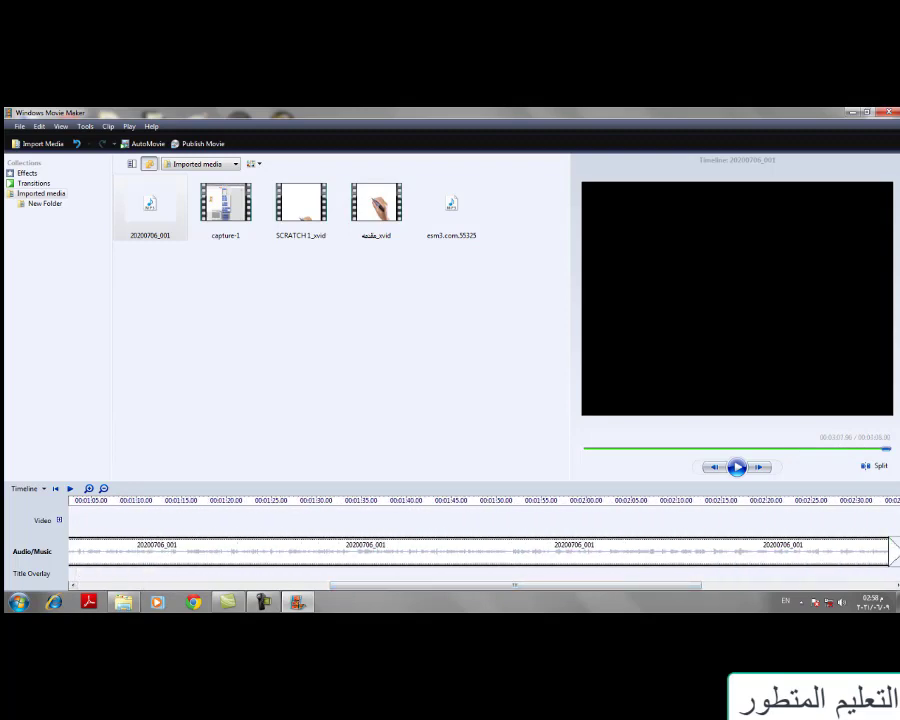
pyautogui.moveTo(888, 553); pyautogui.dragTo(108, 553)
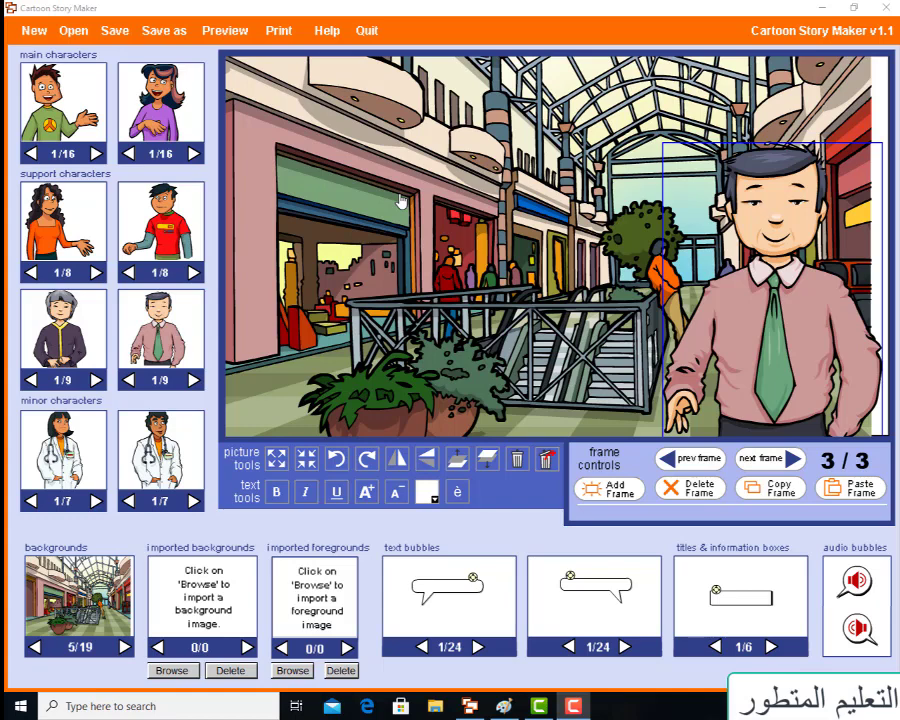
# Step: Switch to Cartoon Story Maker v1.1 and check the file types offered for saving the story, without saving it
pyautogui.click(113, 32)
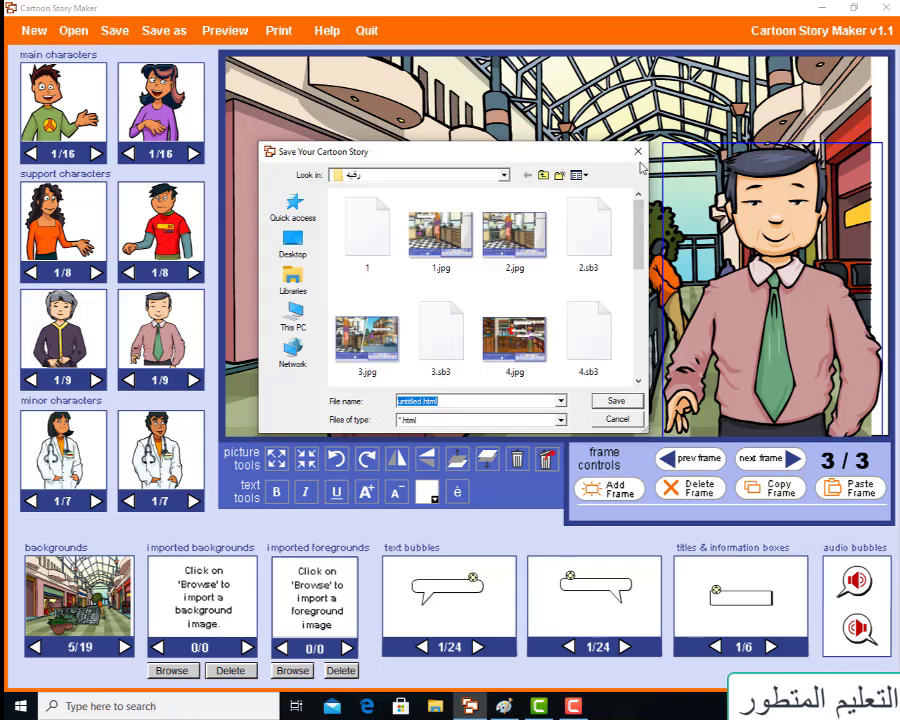
pyautogui.press('Escape')
pyautogui.click(164, 31)
pyautogui.click(561, 420)
pyautogui.click(566, 427)
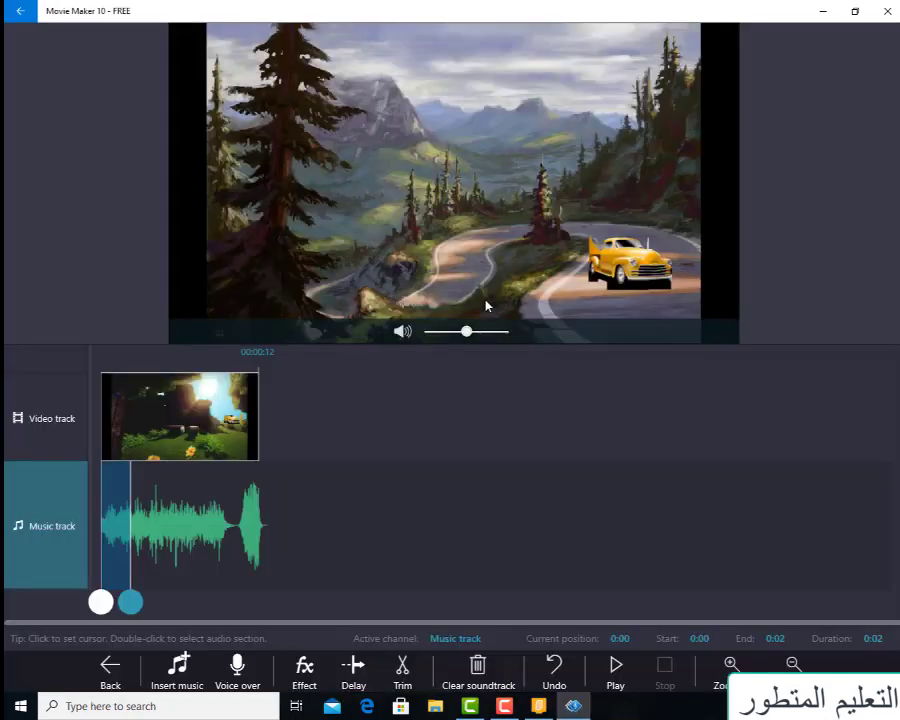